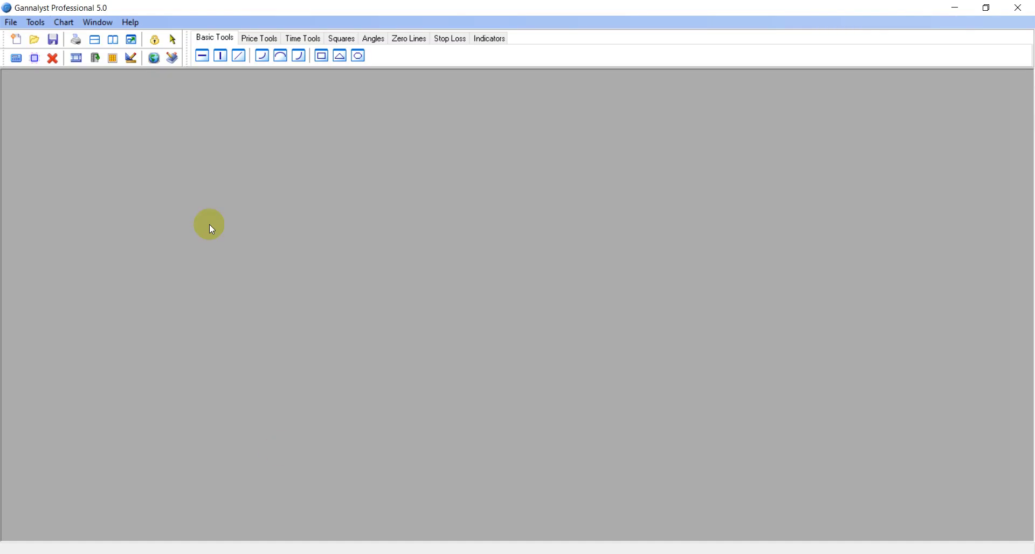
- Create a new portfolio window and show its CSV data files after checking the Metastock data list
click(18, 47)
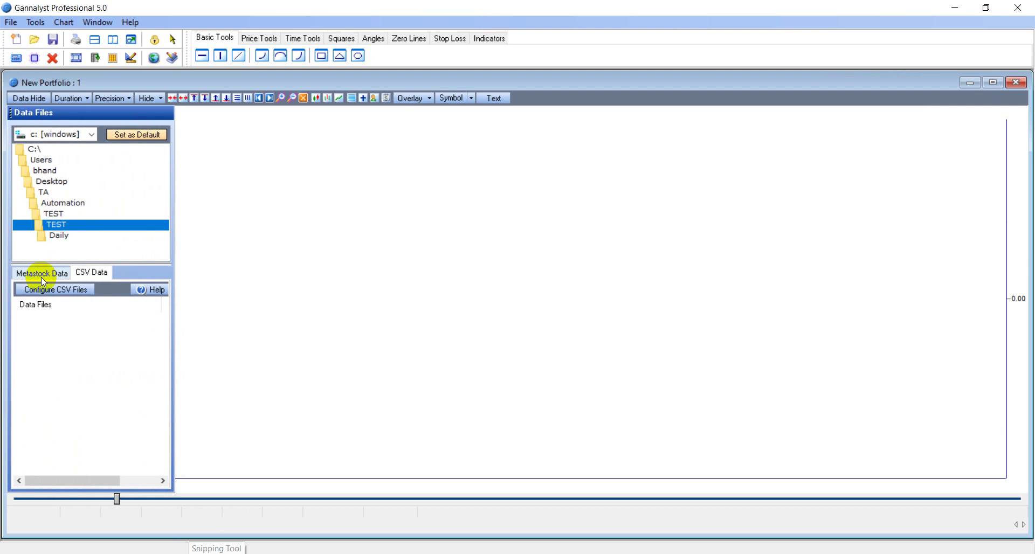
click(42, 276)
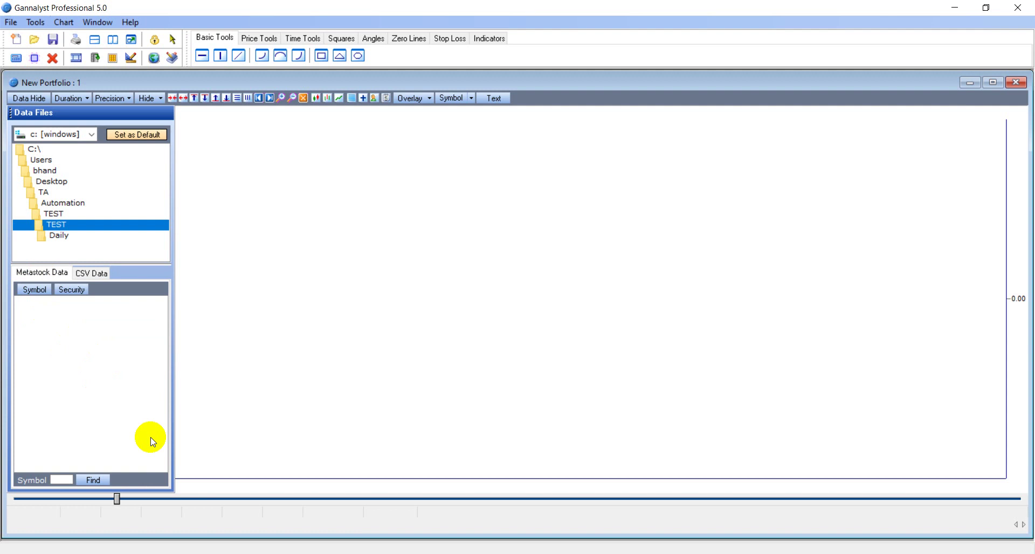
click(90, 275)
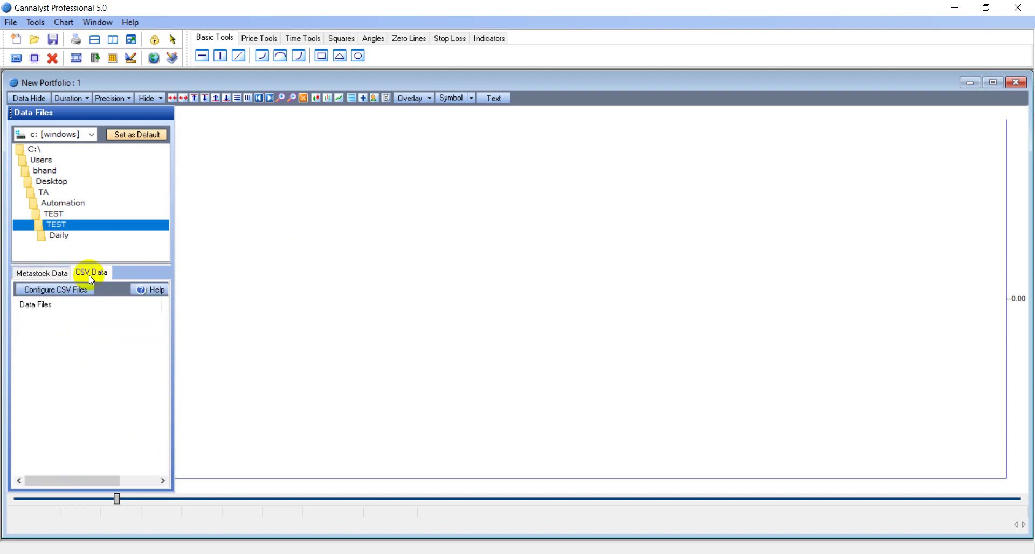
click(25, 277)
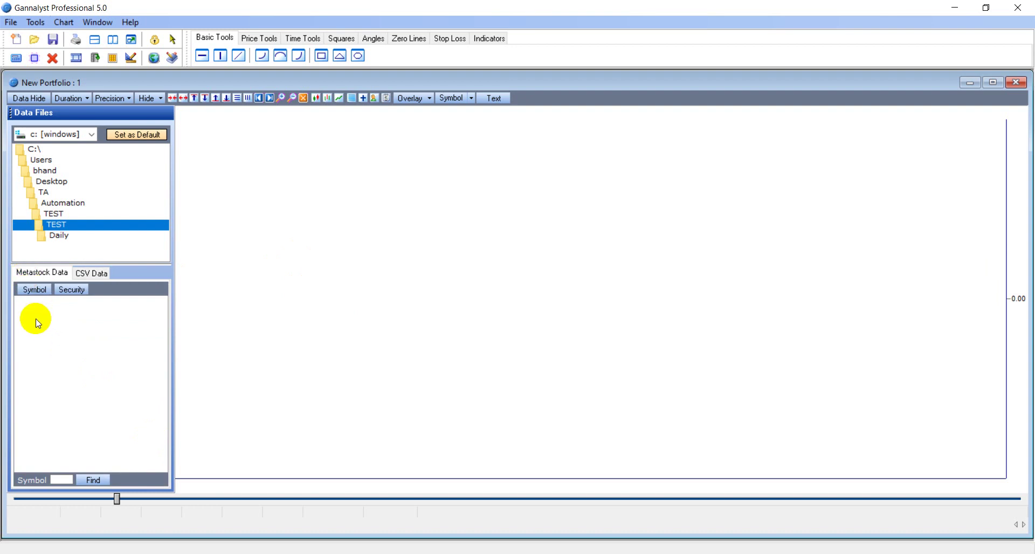
click(92, 276)
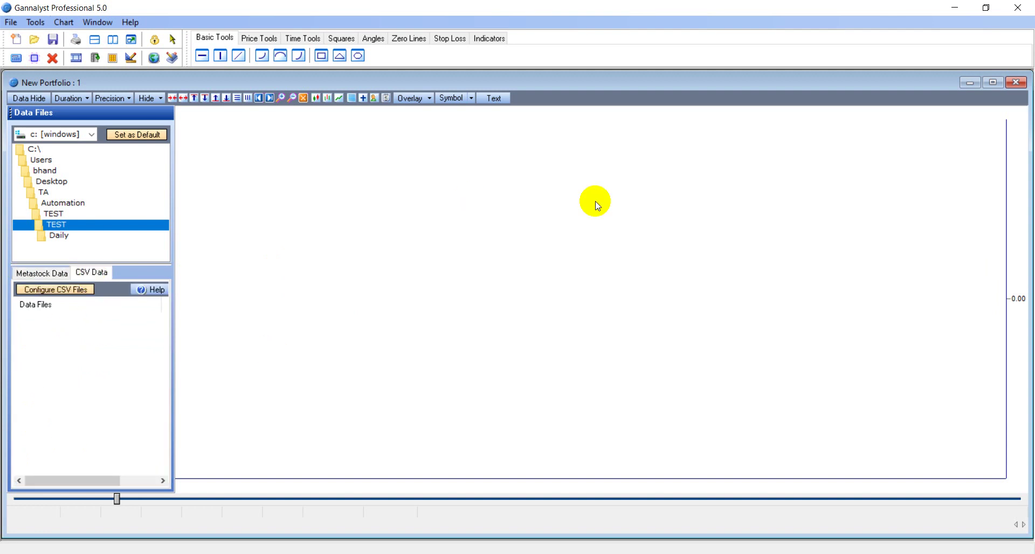
- Switch to the browser and look up the Reliance Industries Limited equity quote on the old NSE website
click(954, 9)
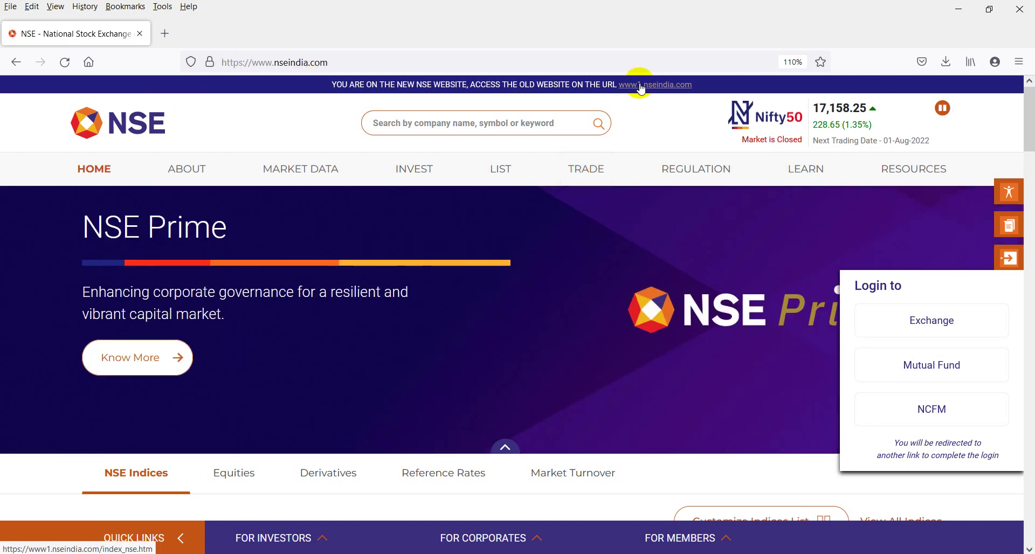
click(641, 85)
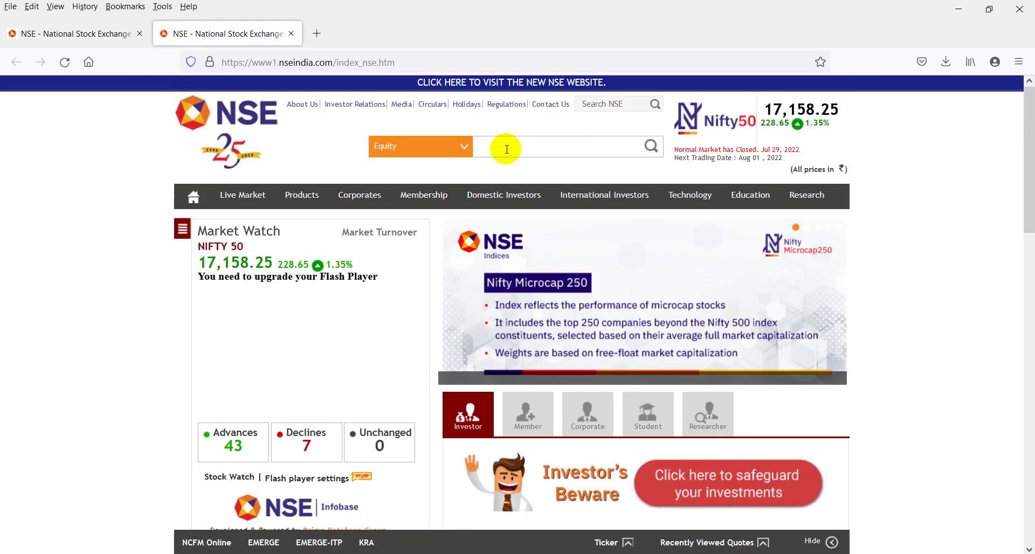
click(507, 149)
text(RELIANCE)
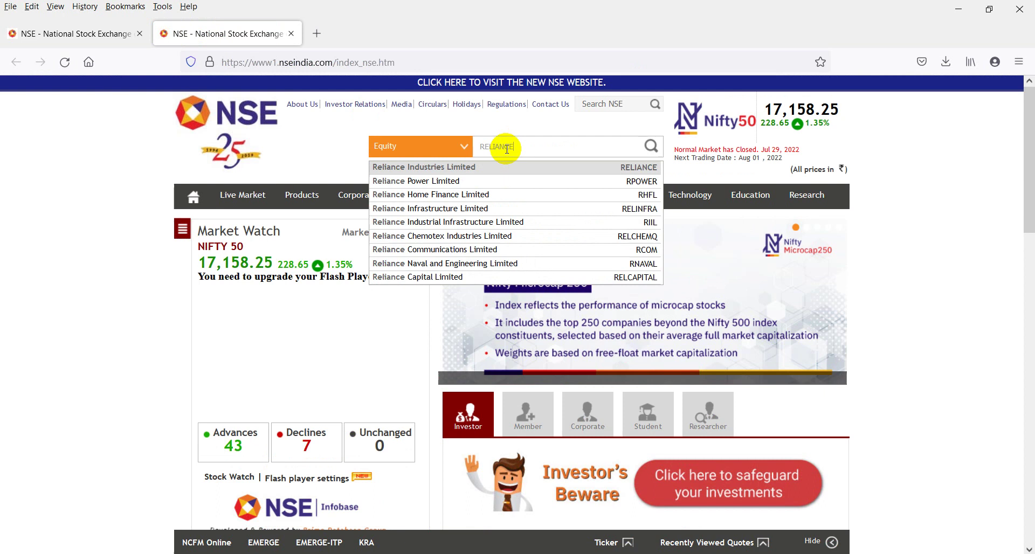
click(454, 169)
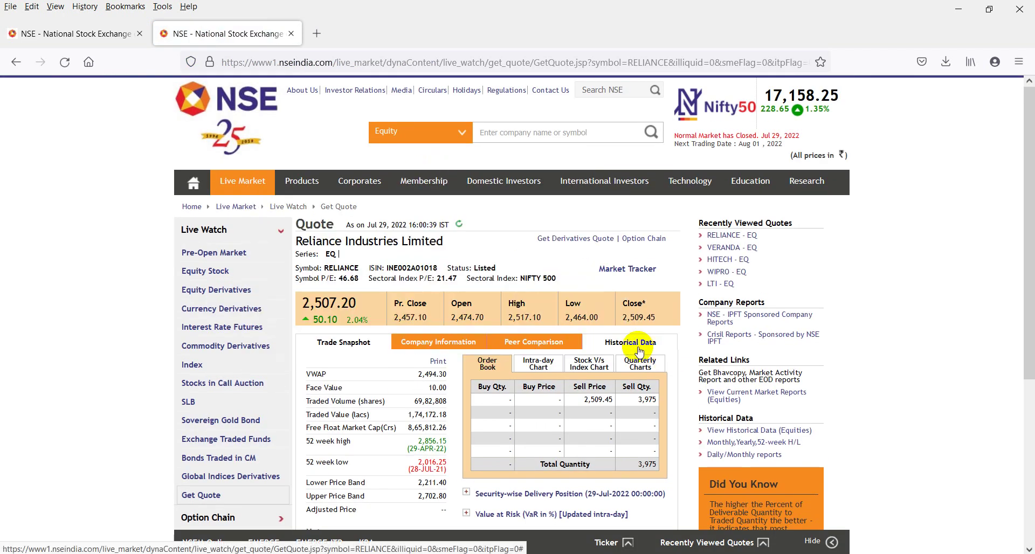
- Go from the stock's historical data to the security-wise archives page for more than 3 months of data
click(631, 343)
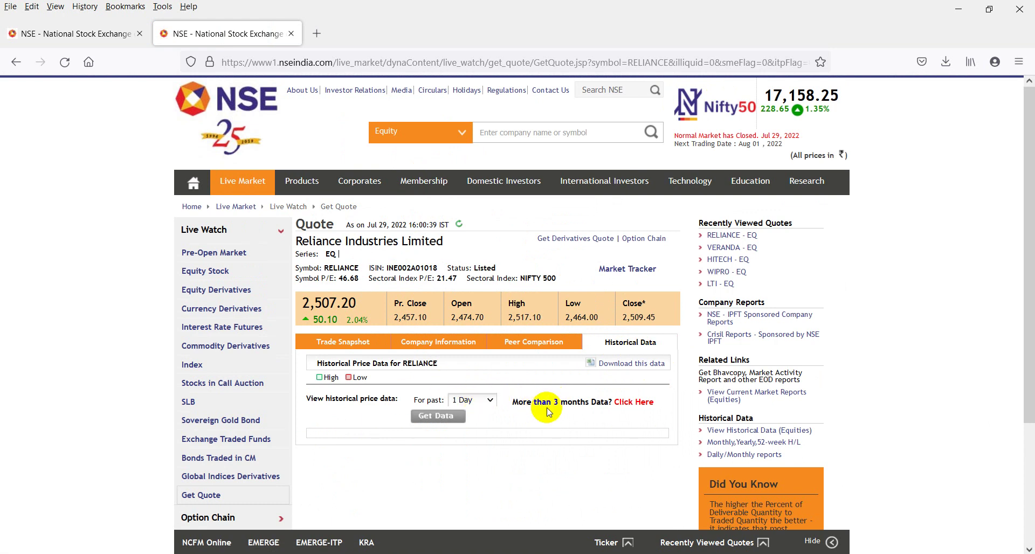
click(633, 409)
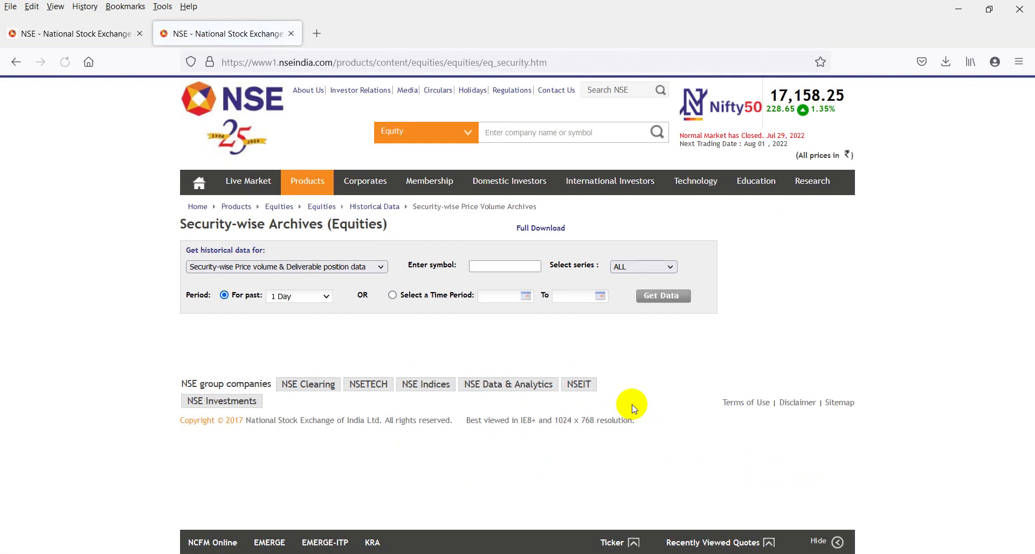
click(600, 66)
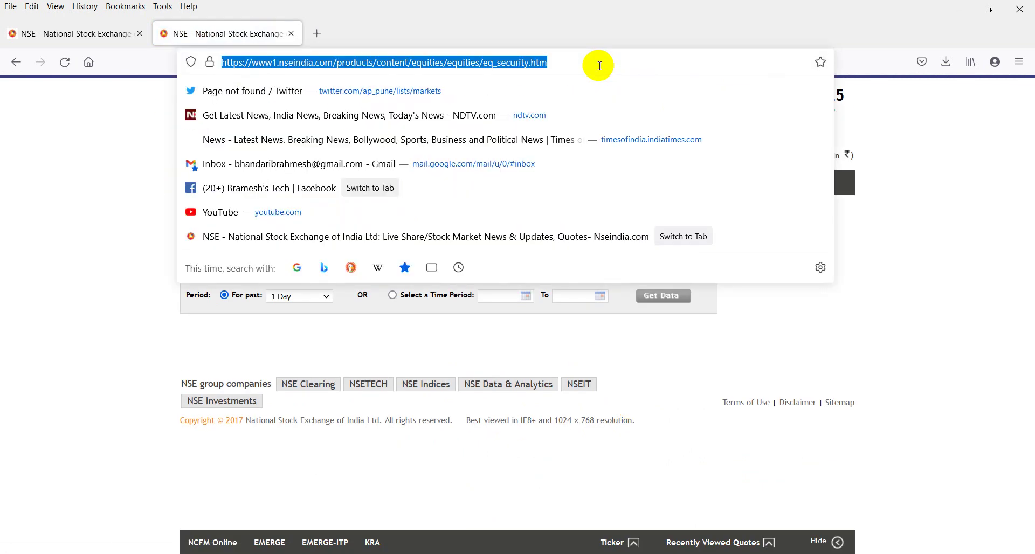
key(Escape)
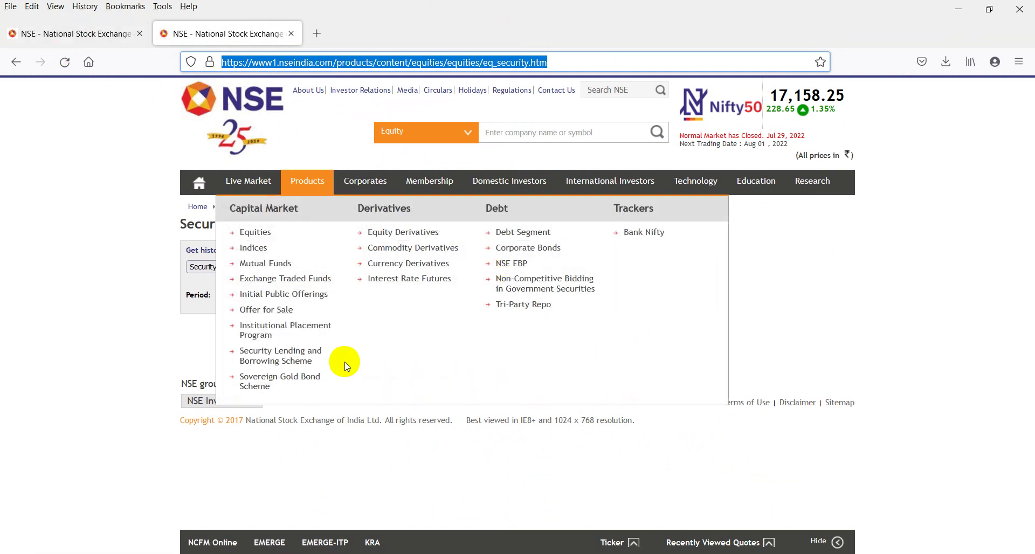
- Get the security-wise price volume and deliverable position data for TCS, series EQ, for the past 24 months
click(486, 269)
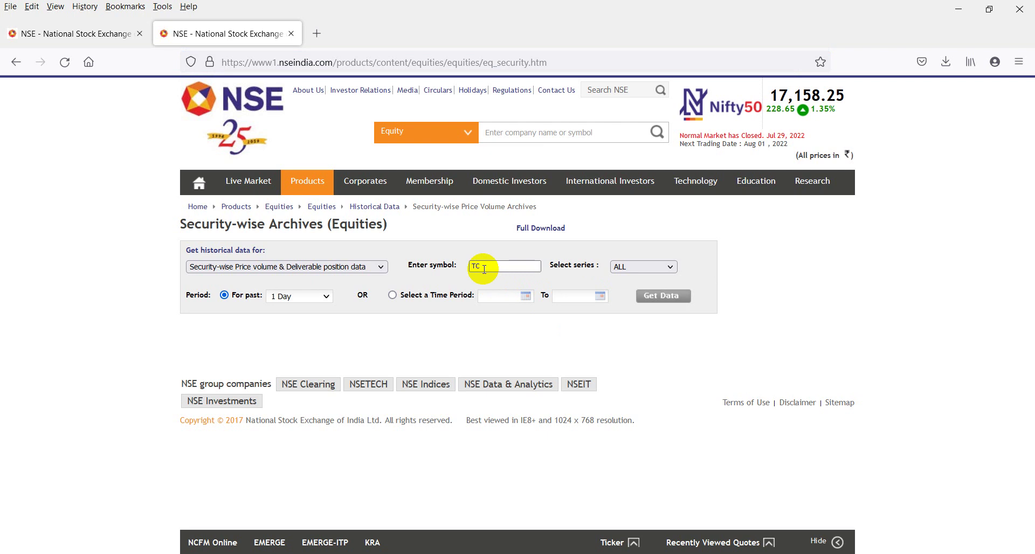
click(639, 268)
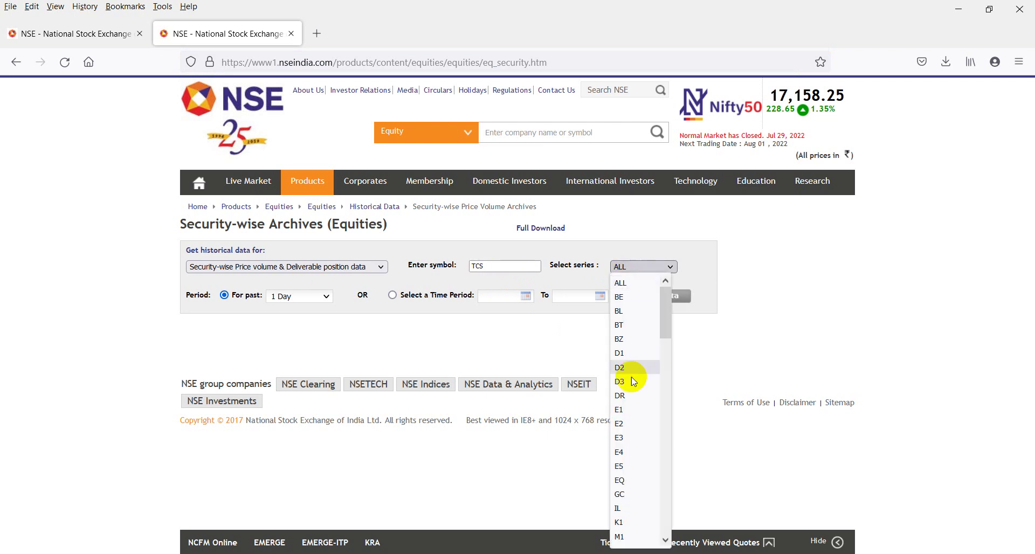
click(634, 480)
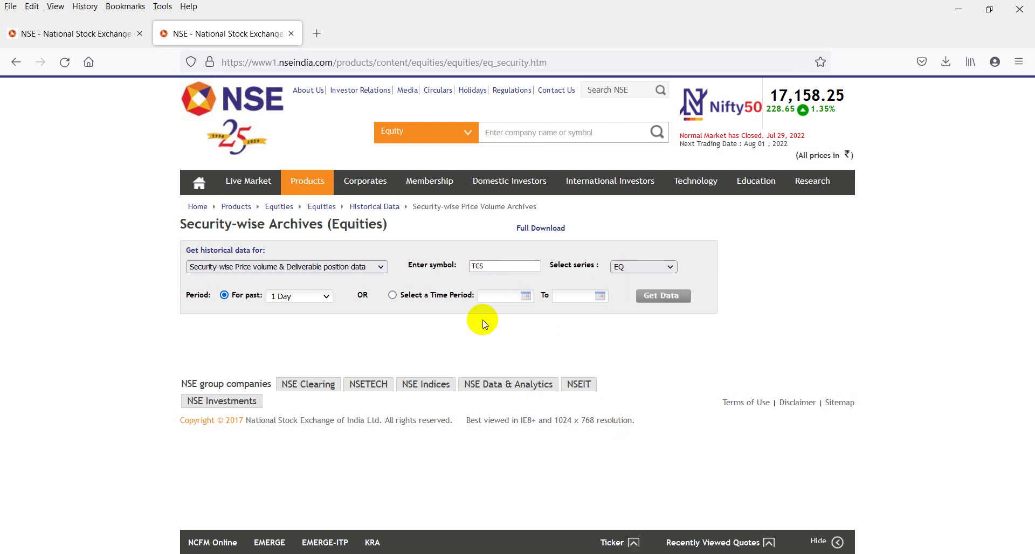
click(297, 296)
click(291, 412)
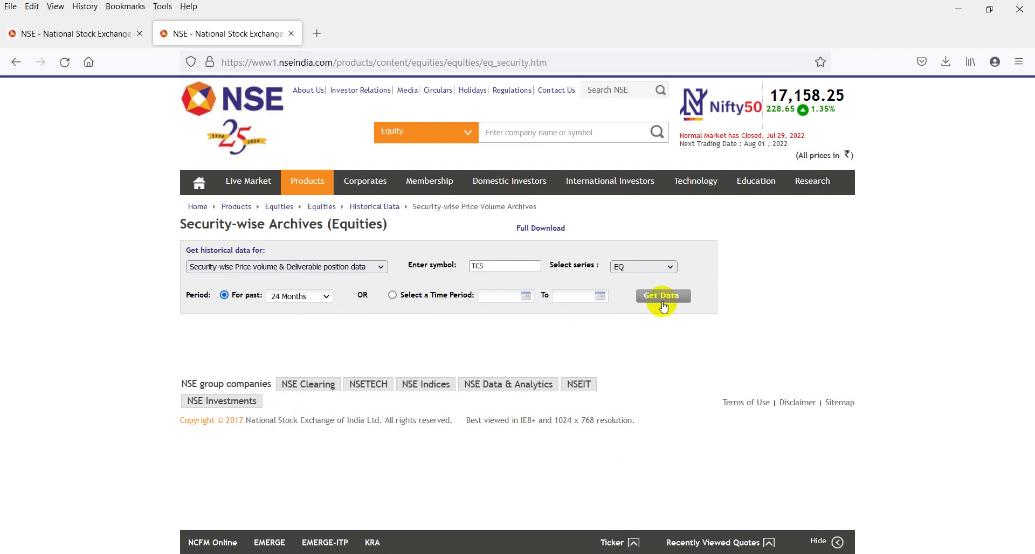
click(663, 302)
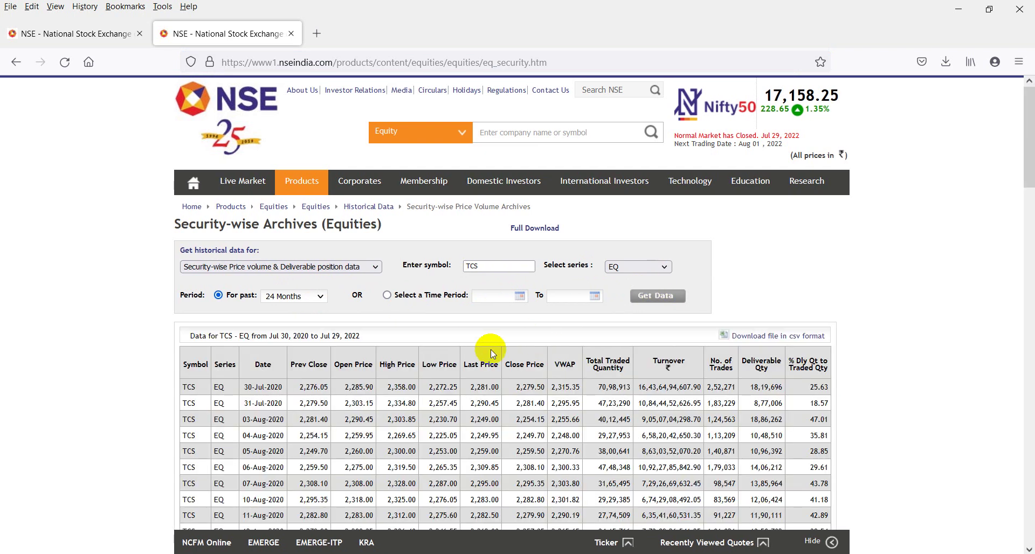
- Download the TCS historical data in CSV format and open the downloaded file in Excel
scroll(435, 379, down, 15)
scroll(370, 422, up, 15)
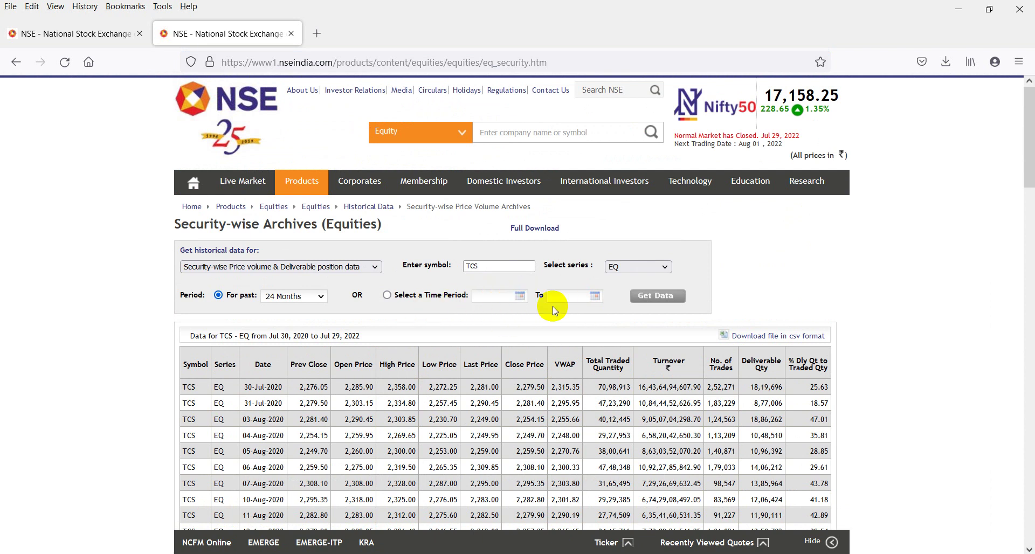
click(773, 343)
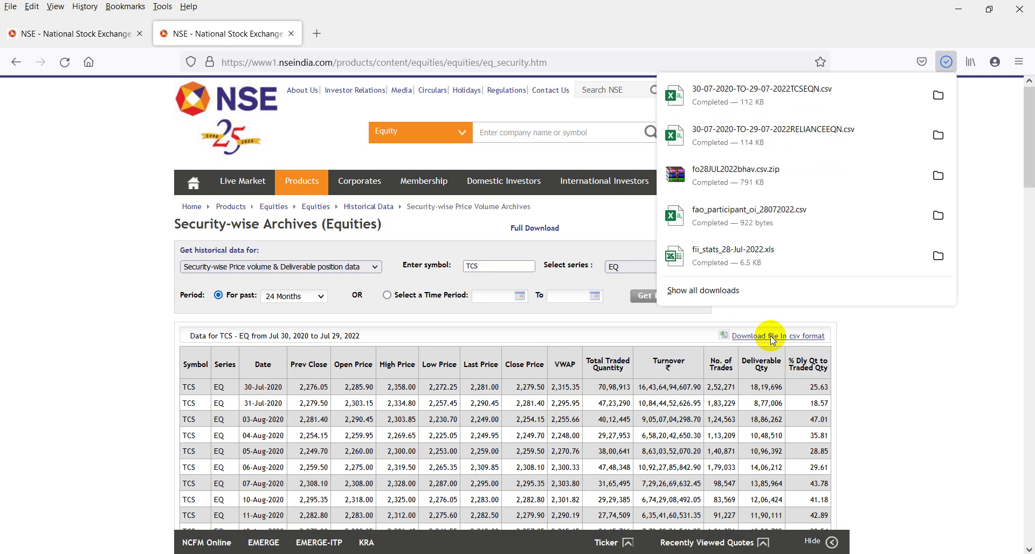
click(762, 104)
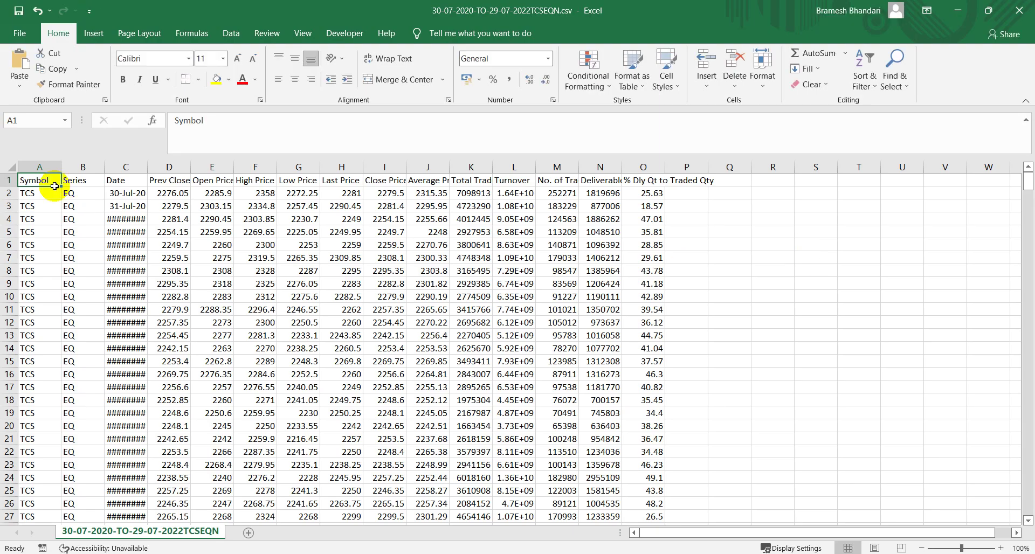
- Delete the Symbol, Series and Prev Close columns from the TCS sheet
drag(90, 173, 35, 166)
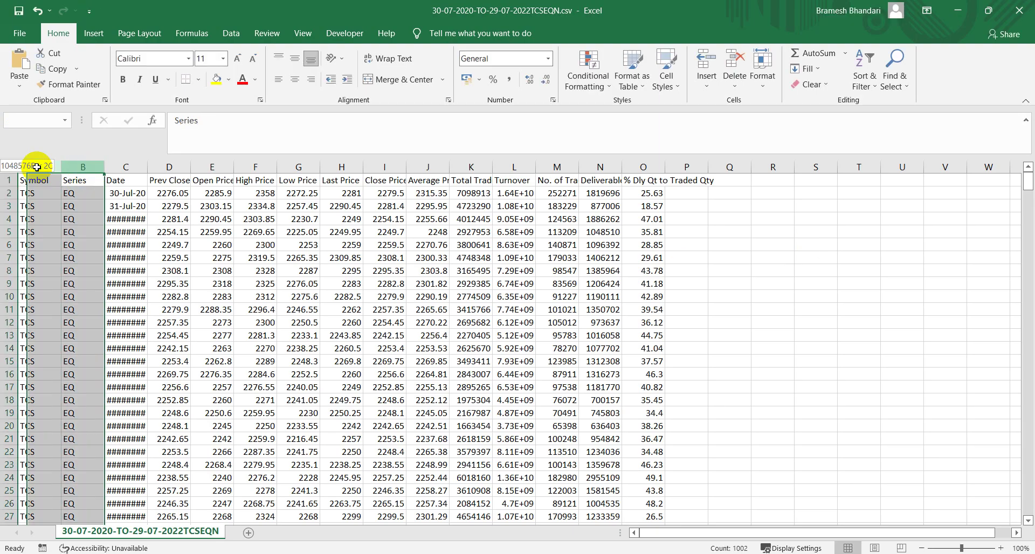
right_click(42, 167)
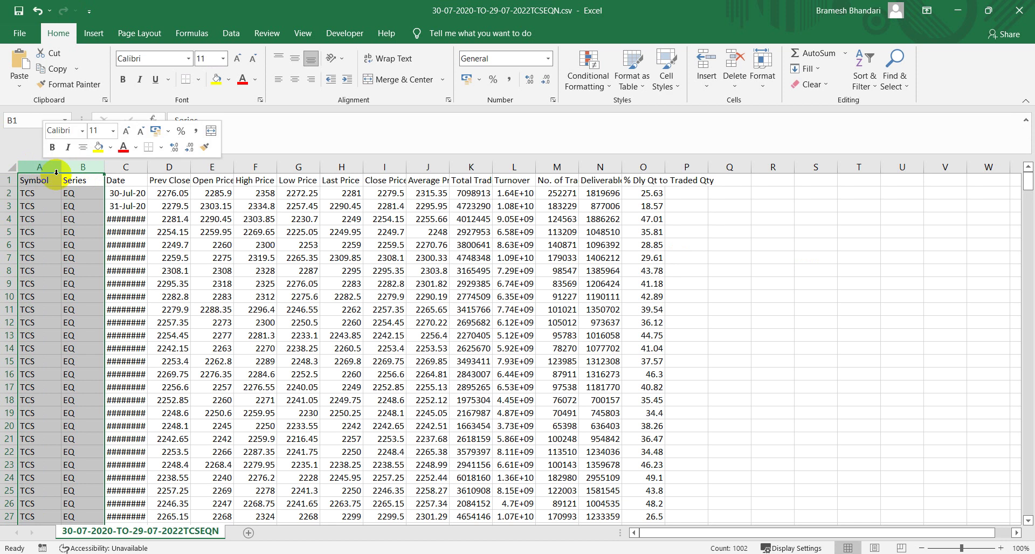
click(89, 296)
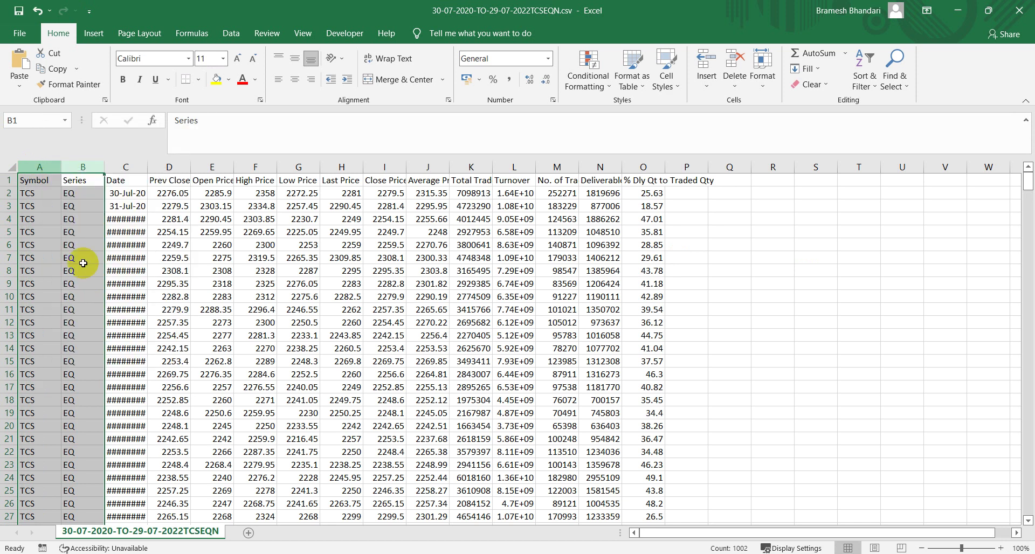
click(74, 162)
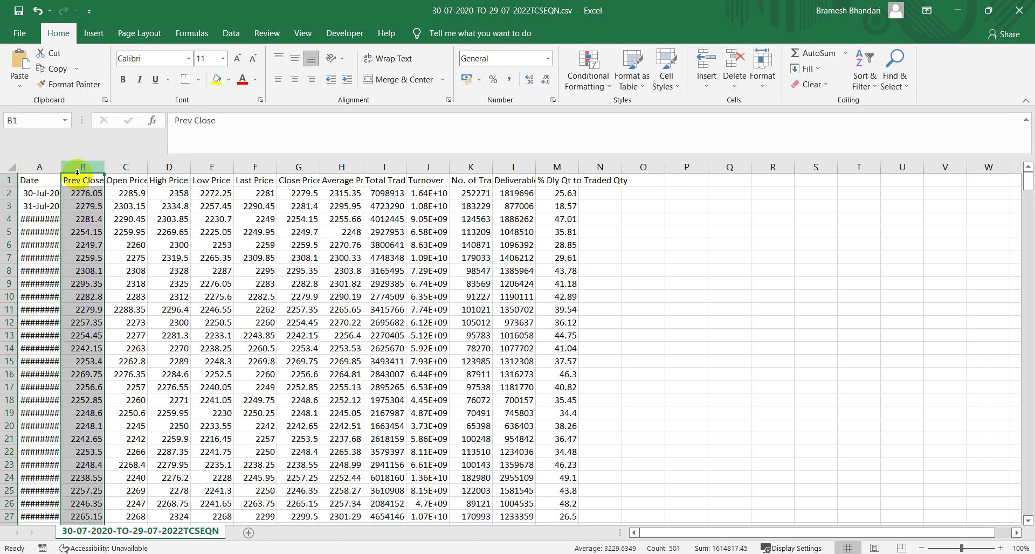
right_click(77, 172)
click(108, 297)
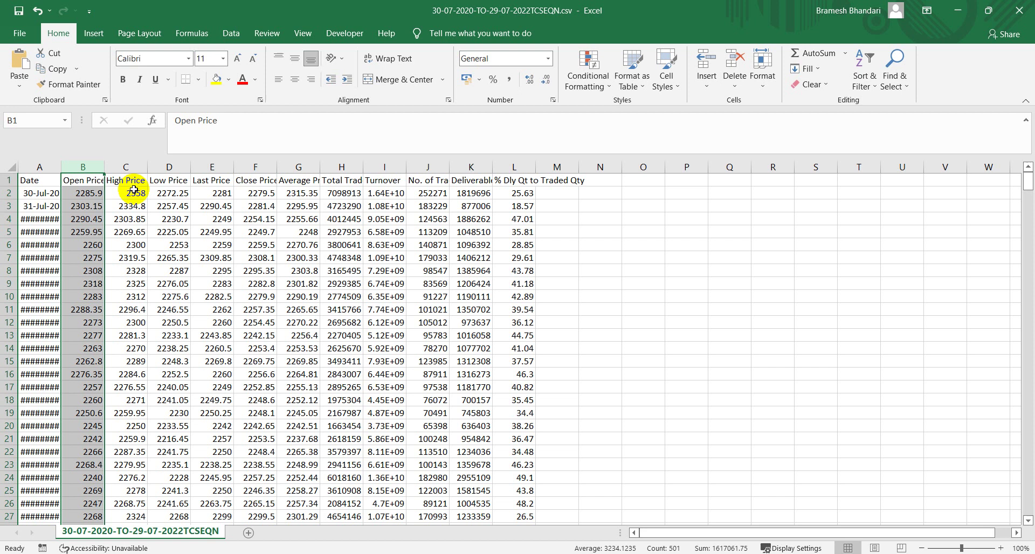
- Delete the Last Price and Average Price columns
click(212, 168)
right_click(220, 169)
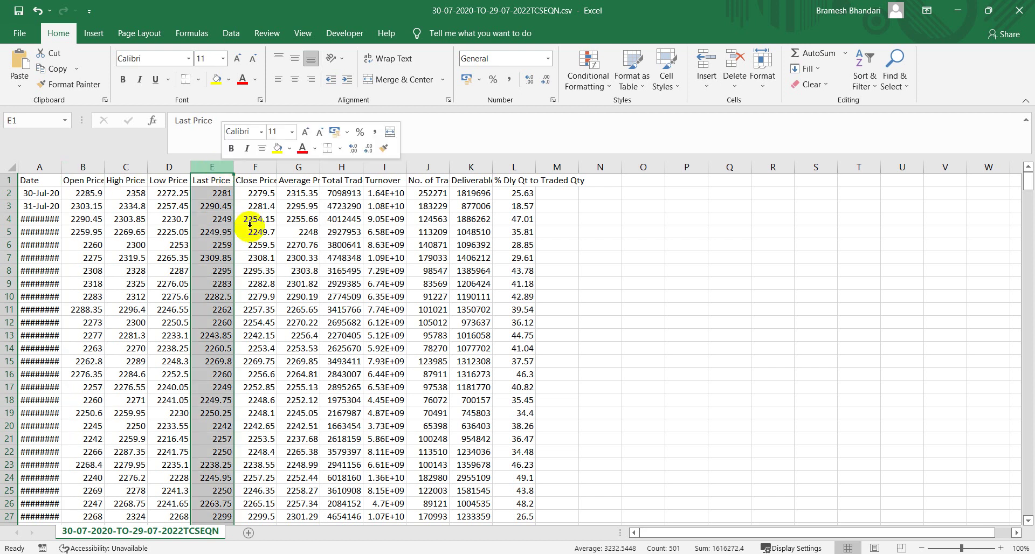
click(251, 303)
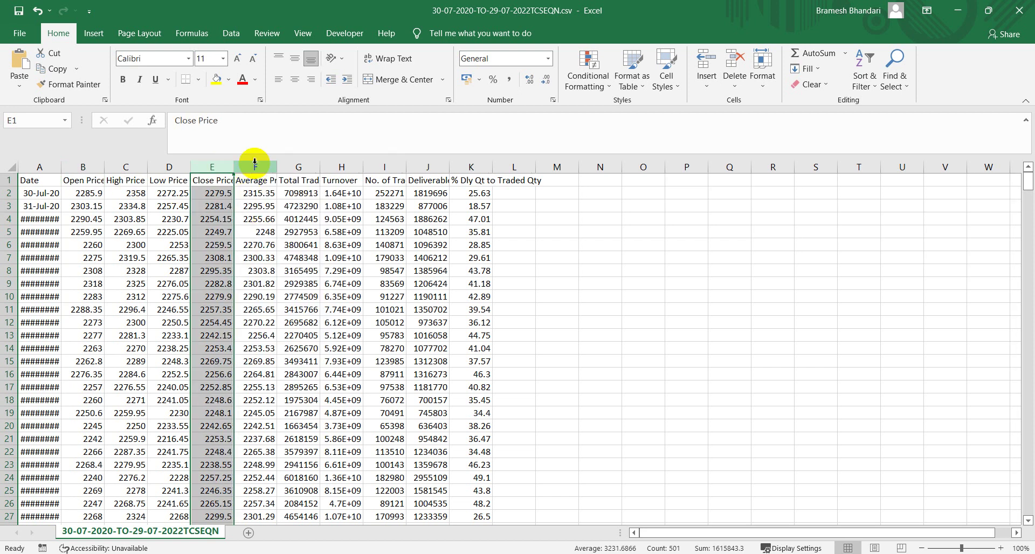
mouse_move(255, 162)
mouse_down()
mouse_move(287, 166)
mouse_move(268, 164)
mouse_up()
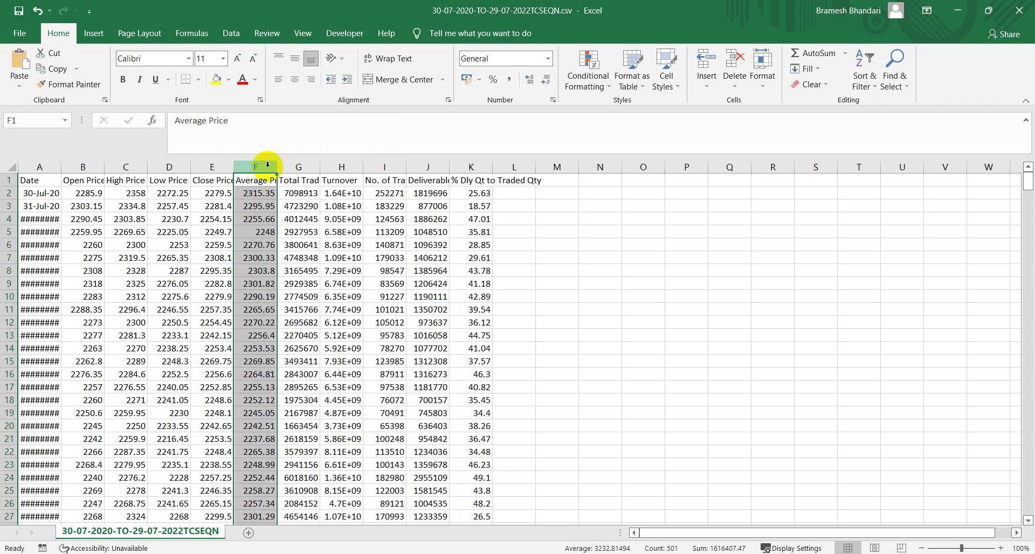
right_click(267, 164)
click(301, 302)
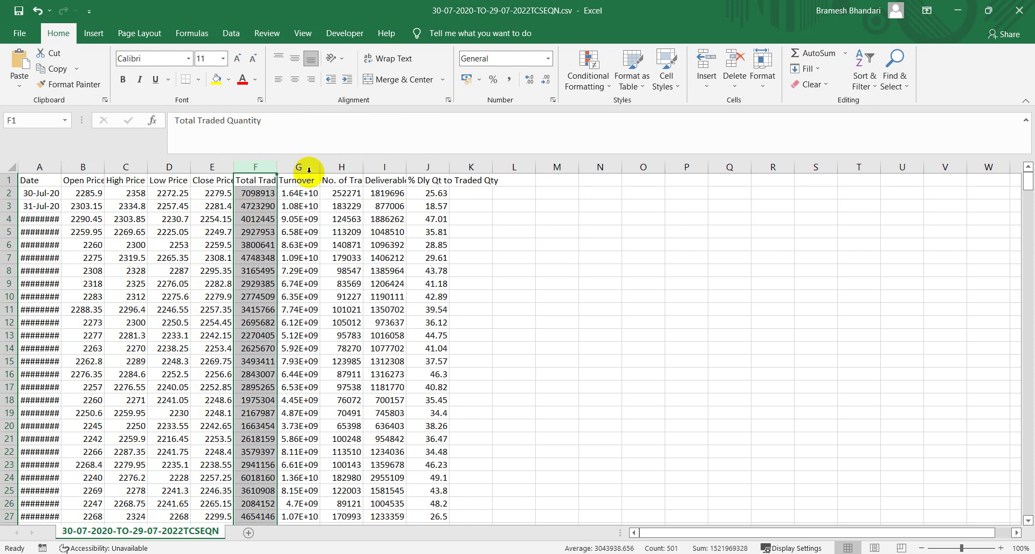
- Delete the columns from Turnover through % Dly Qt to Traded Qty, plus the Total Traded Quantity column
drag(309, 169, 434, 164)
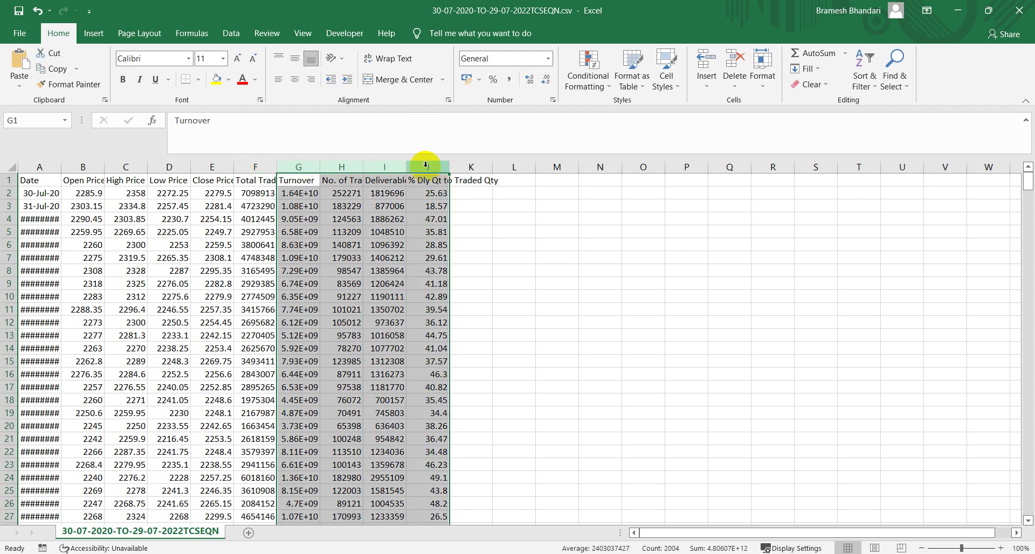
right_click(426, 164)
click(463, 302)
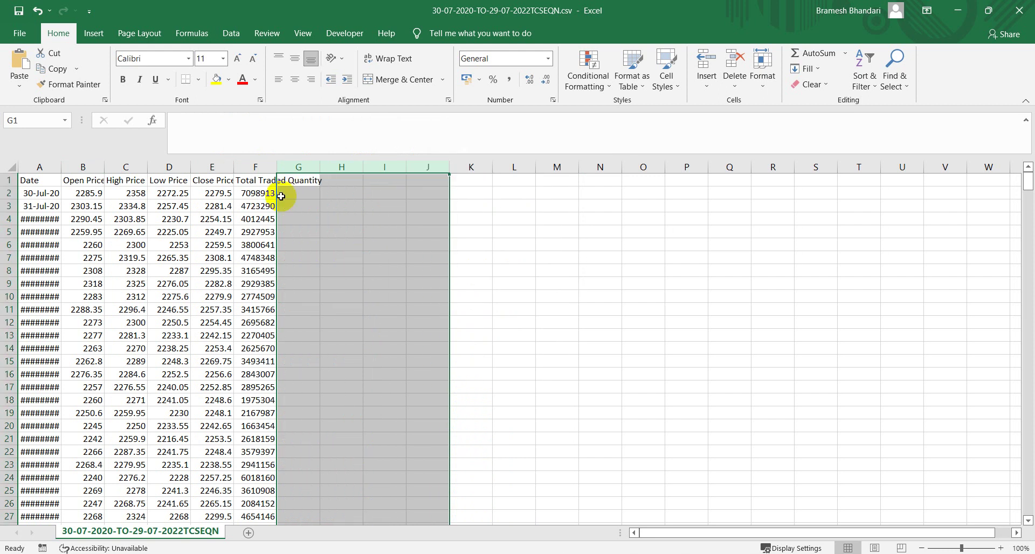
click(254, 166)
right_click(254, 166)
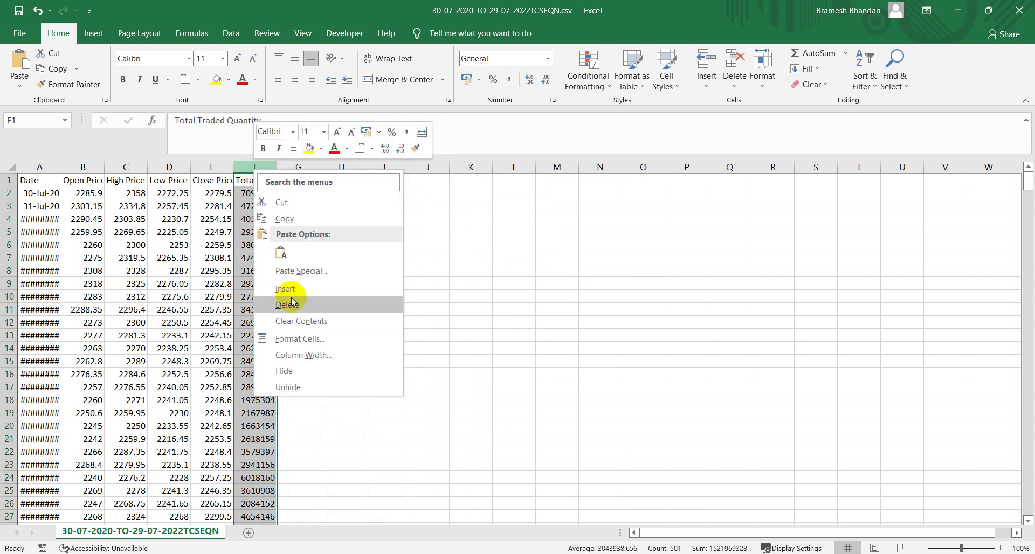
click(291, 303)
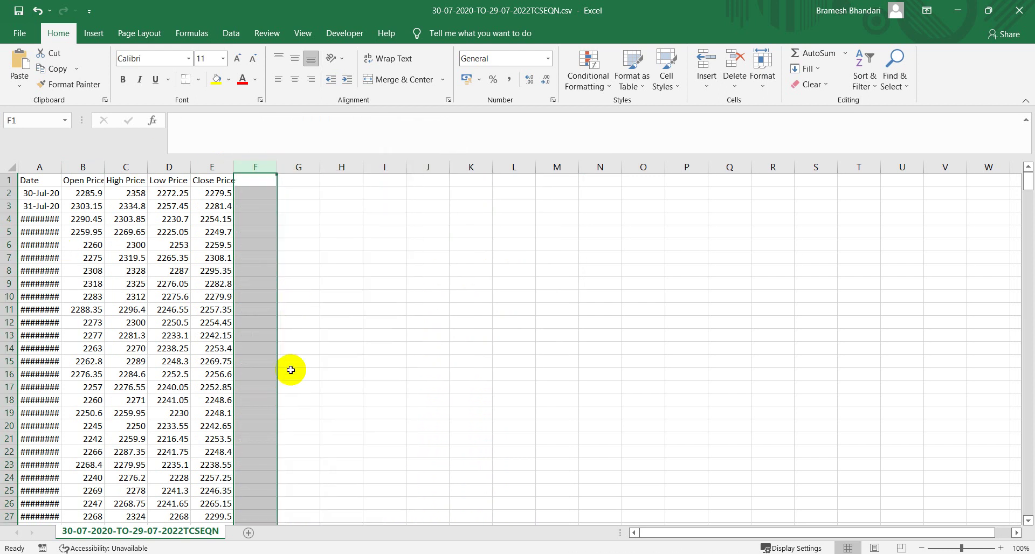
- Start saving the trimmed file under a new location and create a folder named gANN on the LENOVO (D:) drive
click(17, 33)
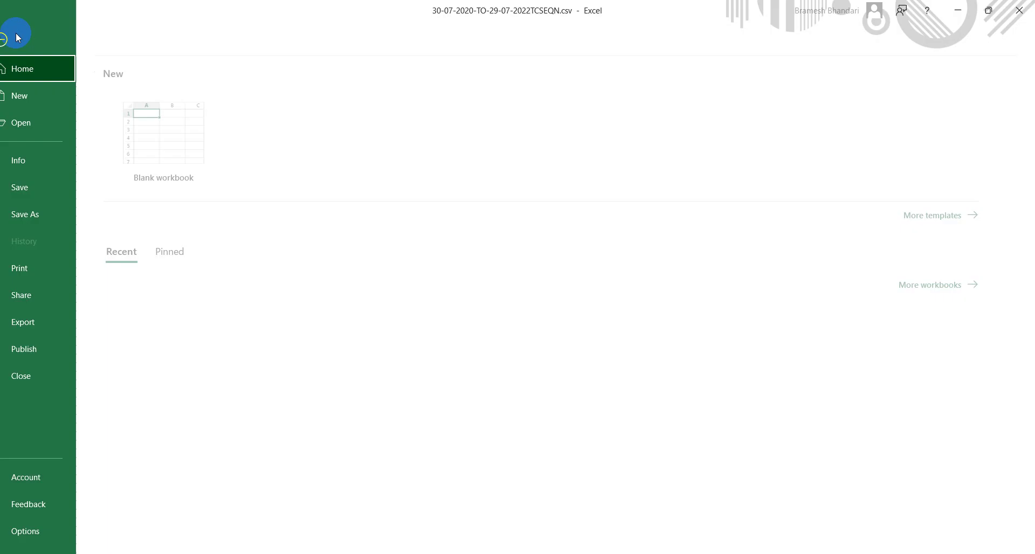
click(49, 220)
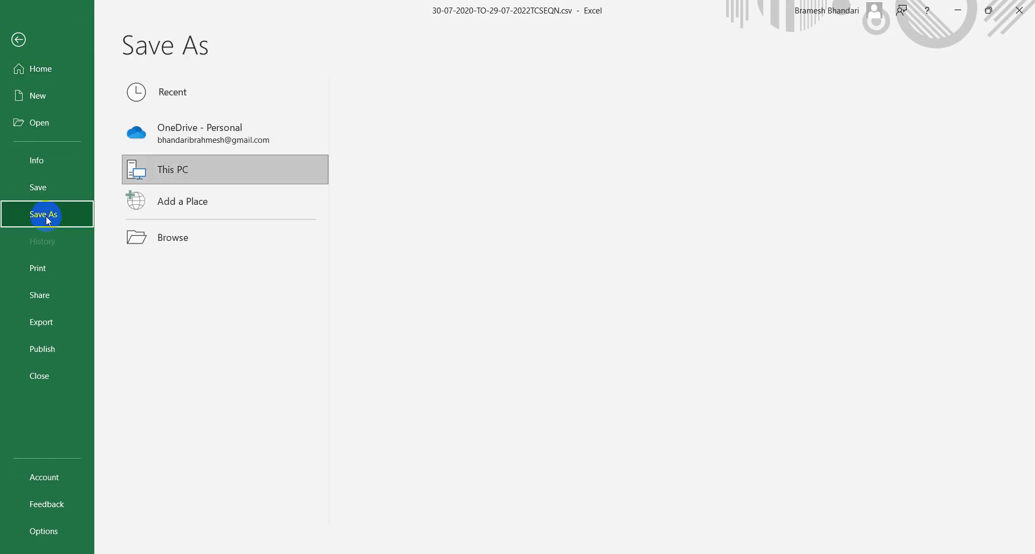
click(161, 238)
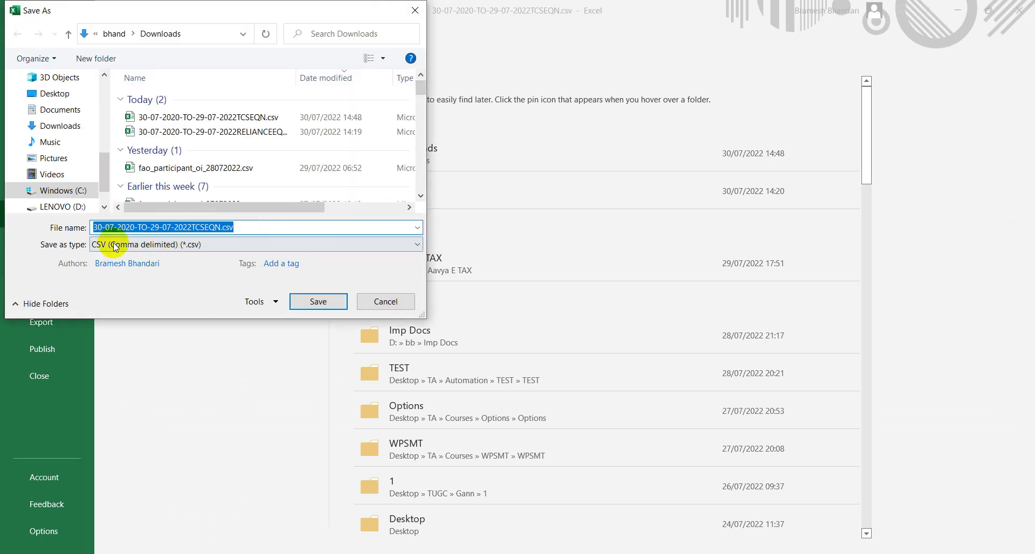
click(64, 208)
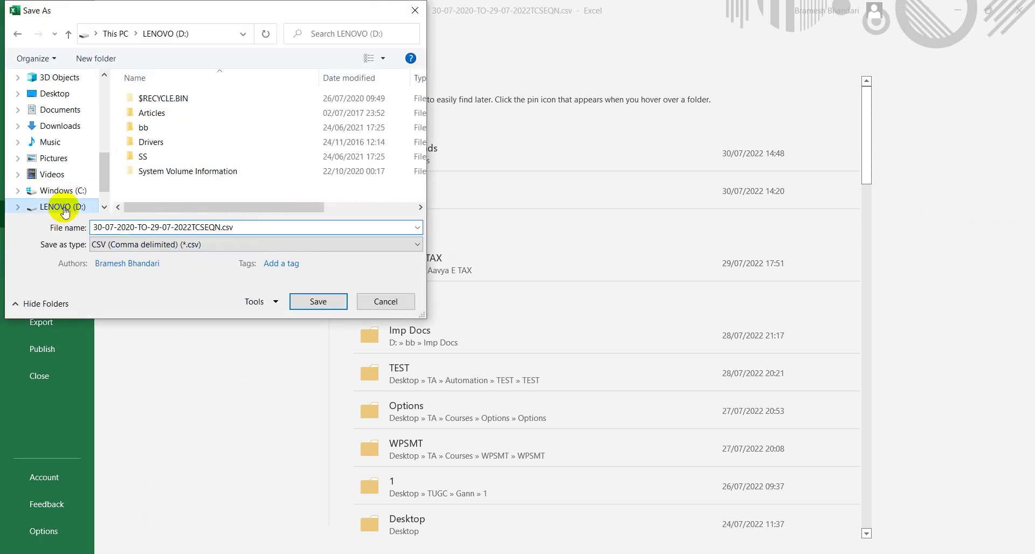
click(90, 58)
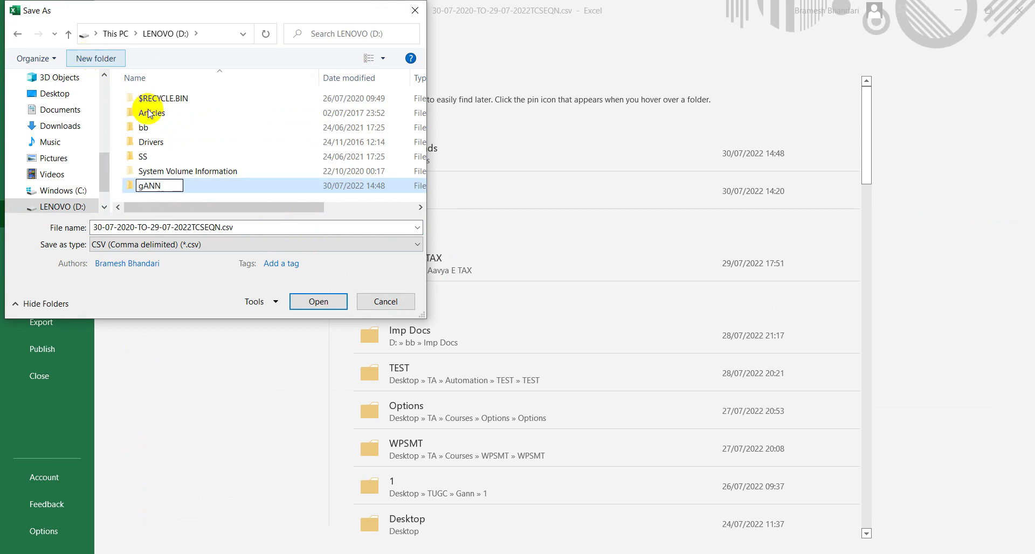
key(Return)
double_click(153, 189)
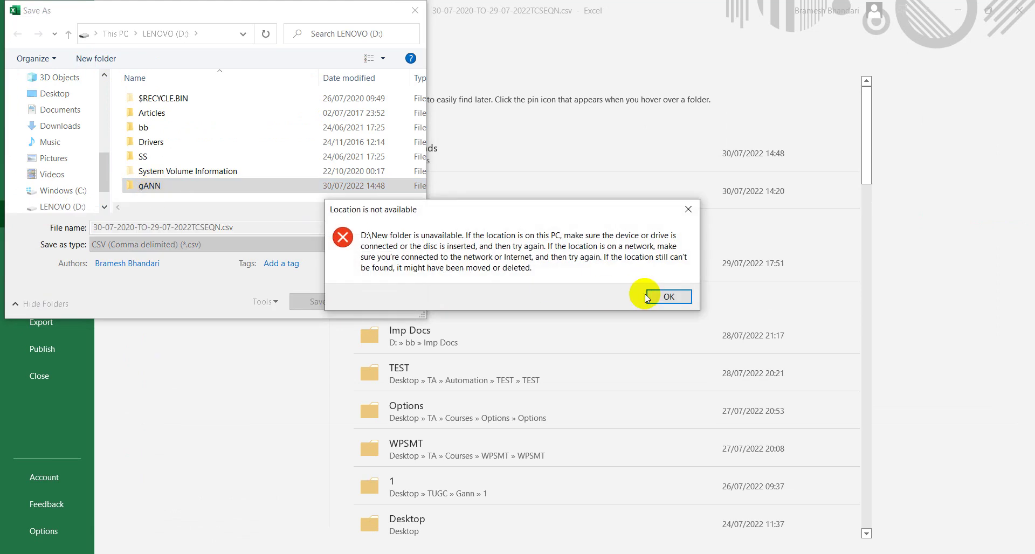
click(667, 297)
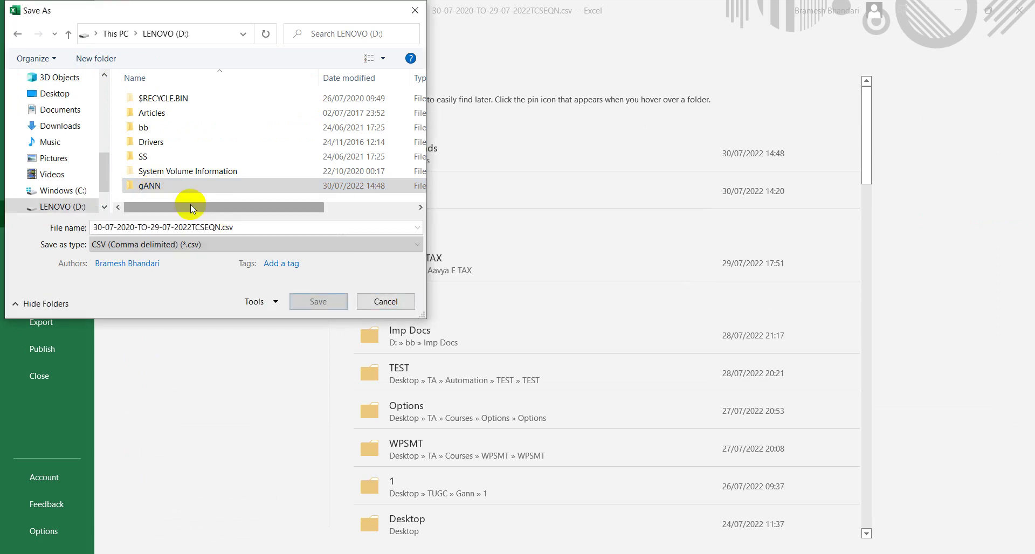
- Save the sheet as tcs in the gANN folder, keeping the comma-delimited CSV format, and close the workbook
double_click(148, 184)
click(156, 221)
text(tcs)
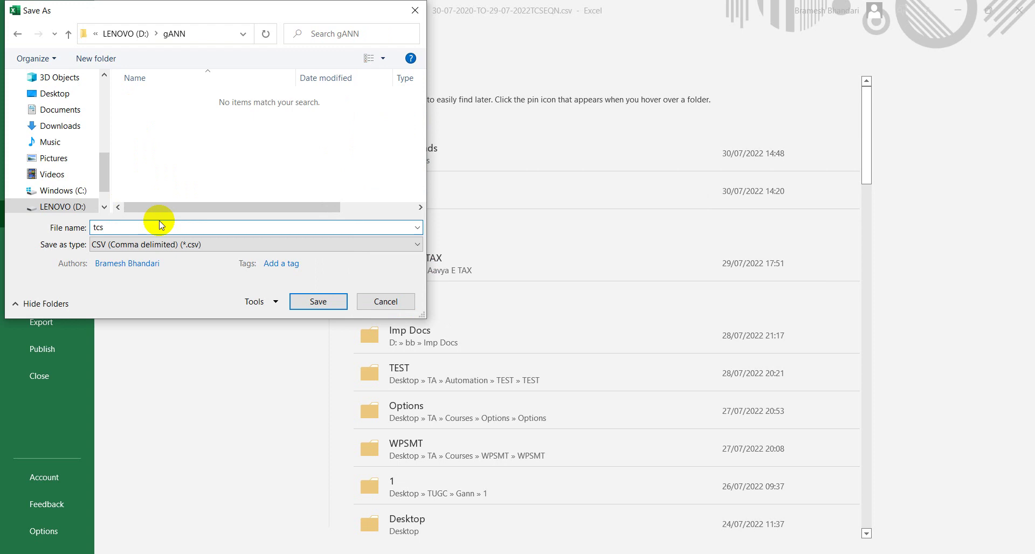
key(Return)
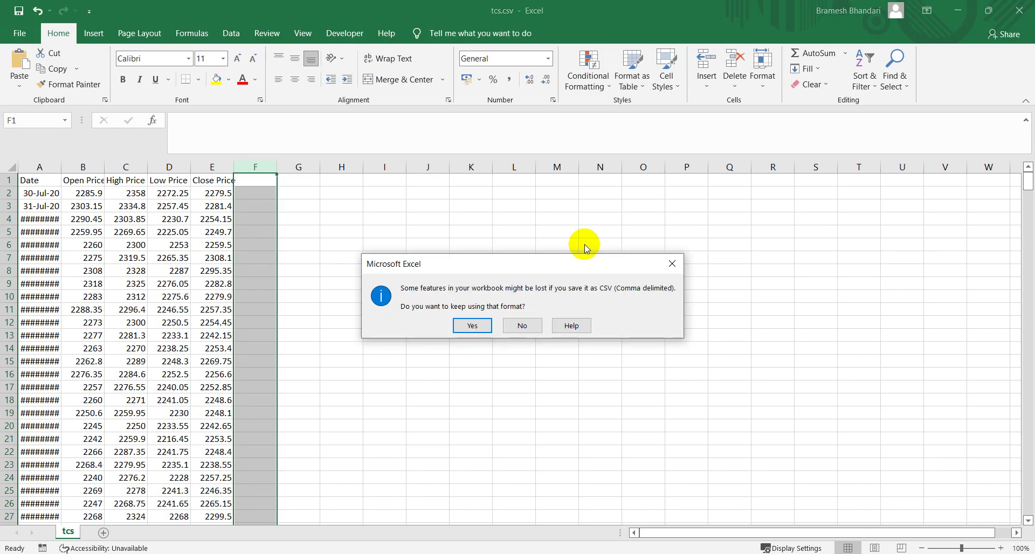
click(465, 326)
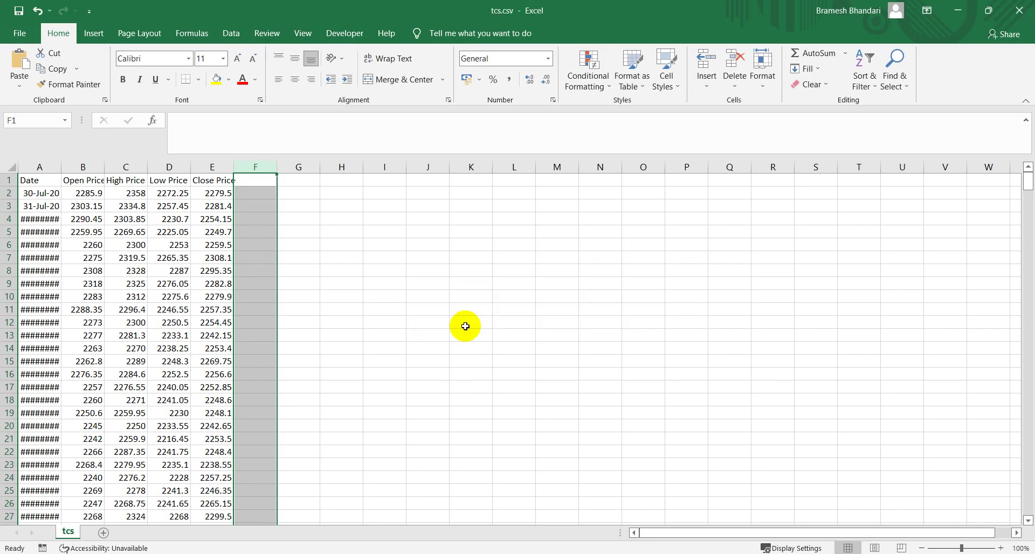
click(1018, 10)
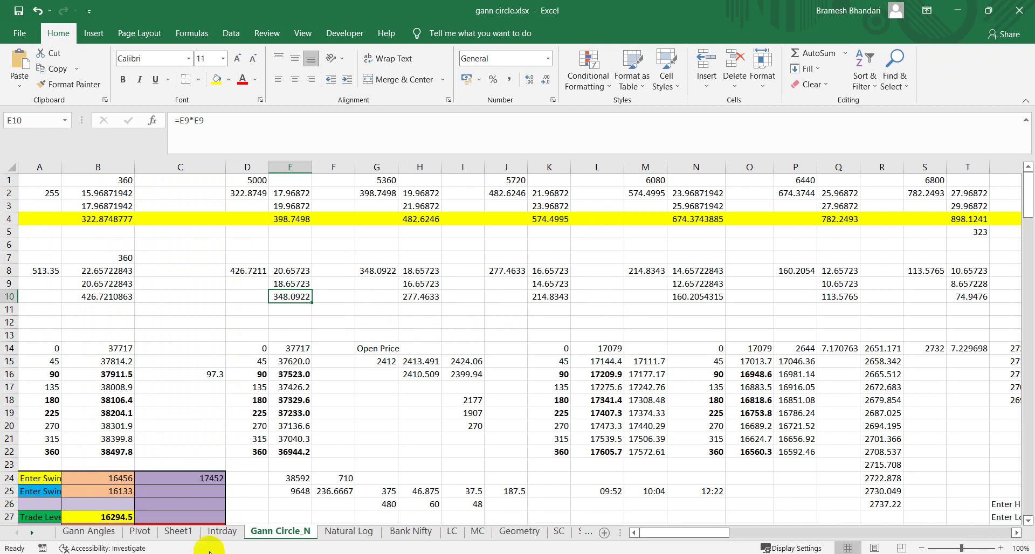
- Switch to Gannalyst Professional, close the open portfolio and create a new one
key(alt+Tab)
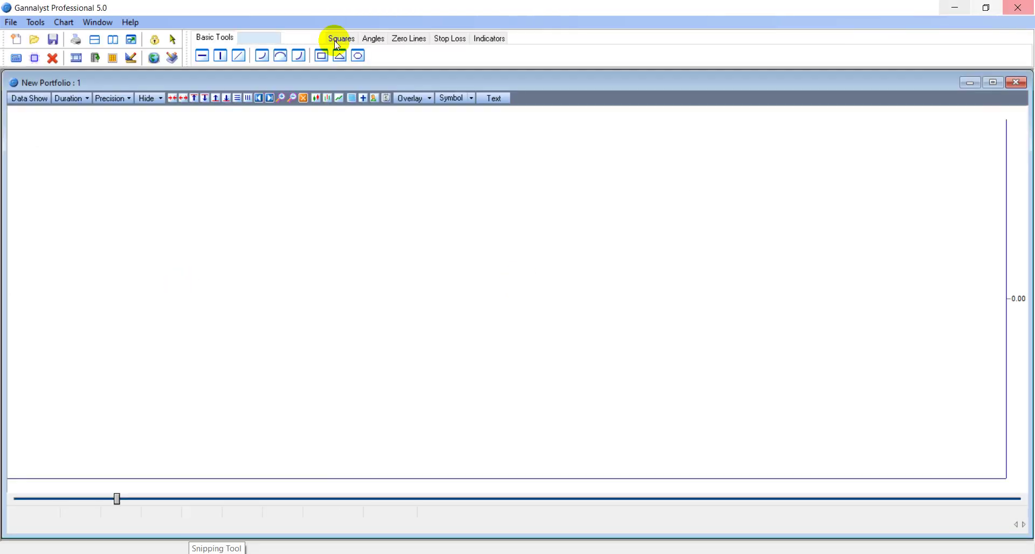
click(1017, 82)
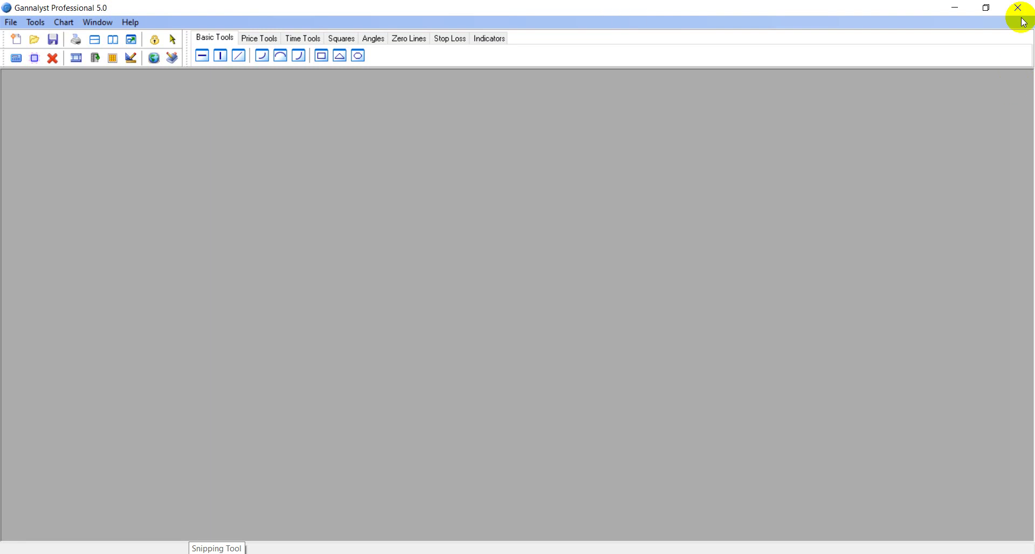
click(15, 40)
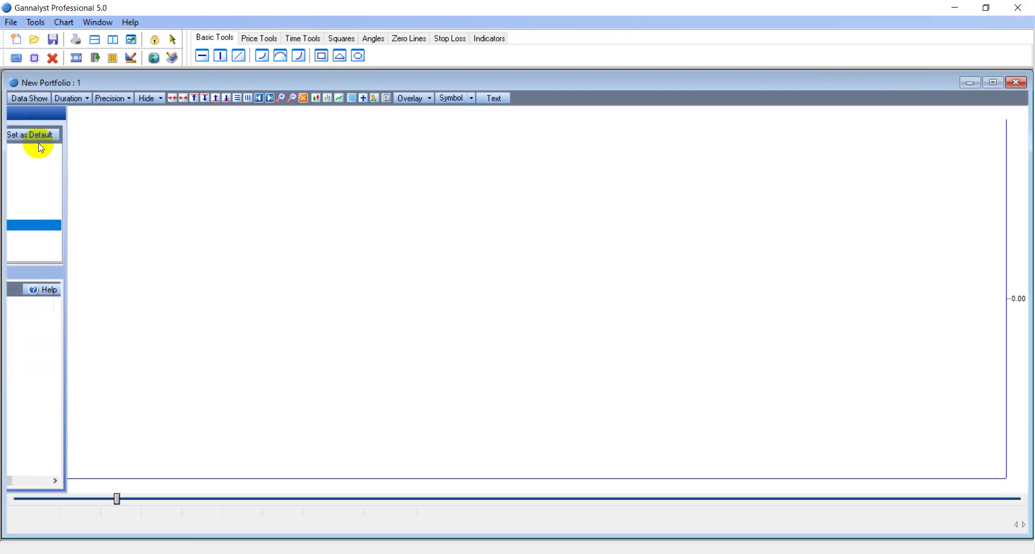
- Set the portfolio's data files location to the gANN folder on drive D
click(55, 136)
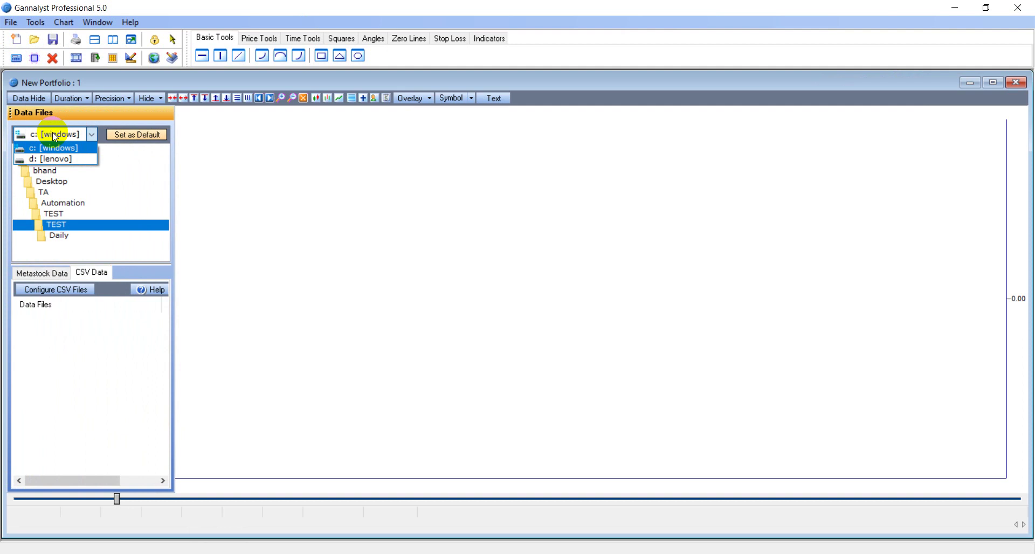
click(51, 159)
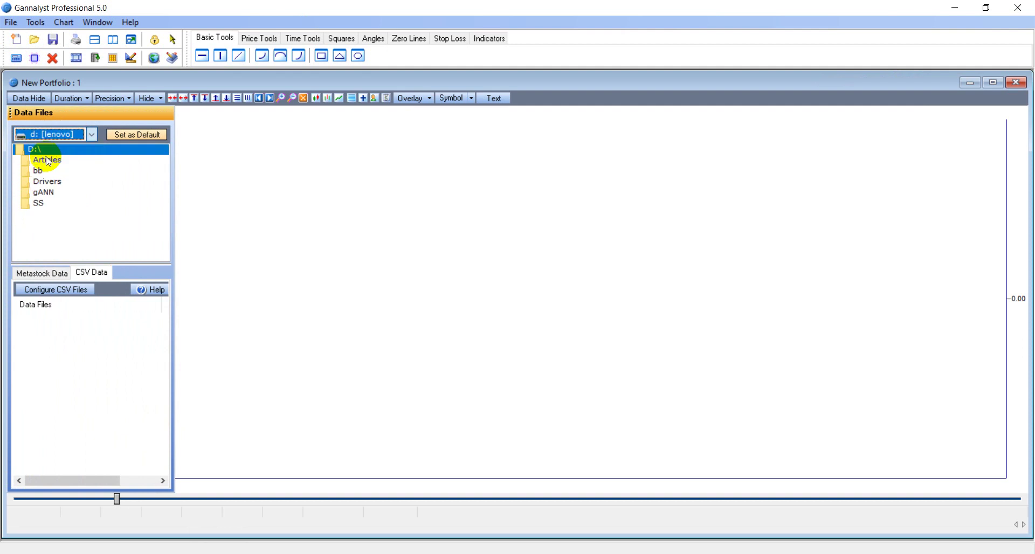
double_click(46, 193)
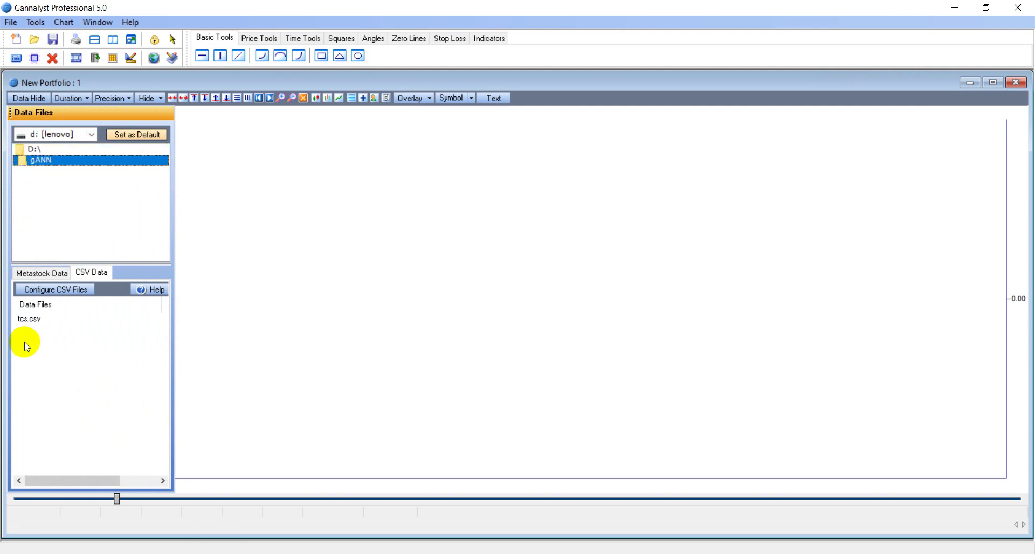
- Start configuring the CSV file layout and choose tcs.csv from D:\gANN as the data file
click(57, 294)
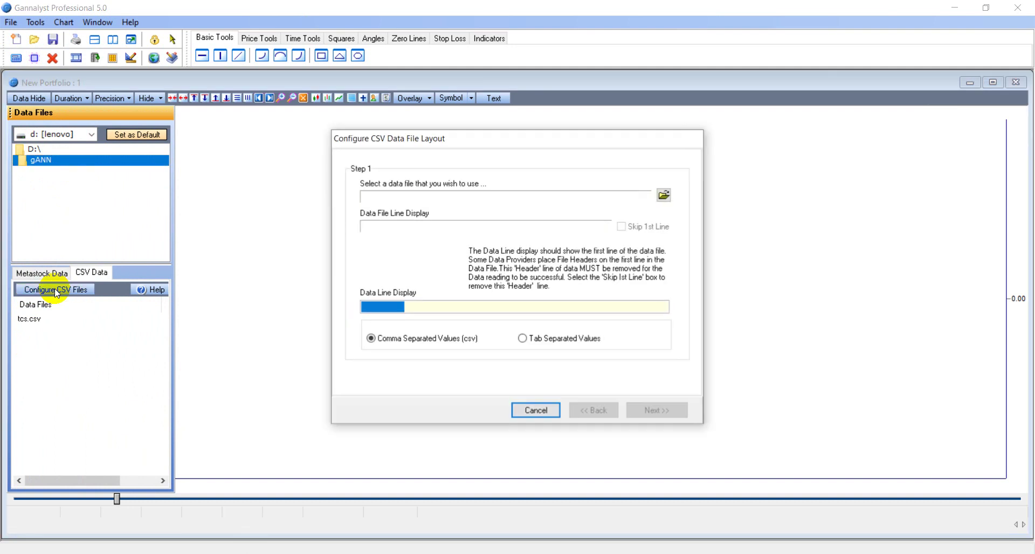
click(665, 195)
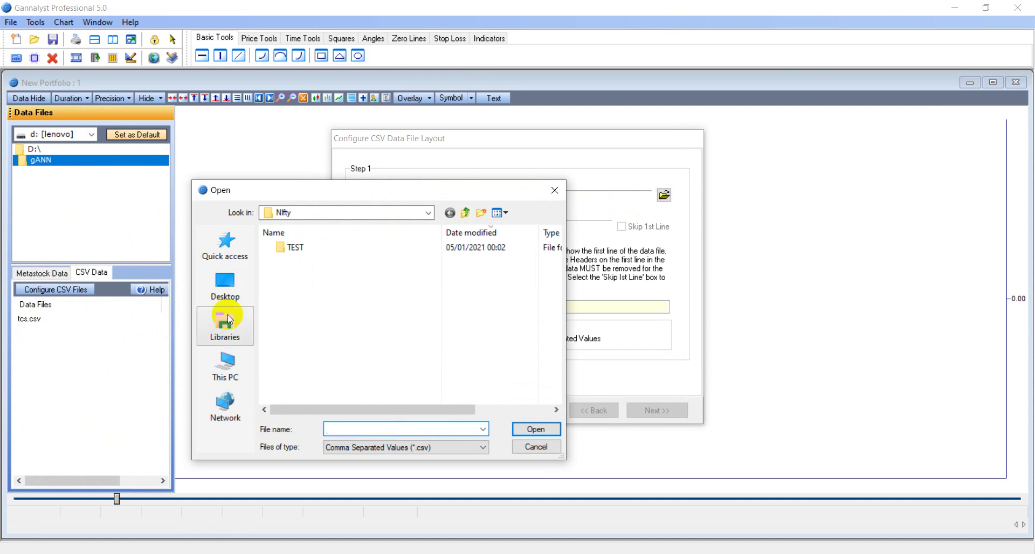
click(428, 215)
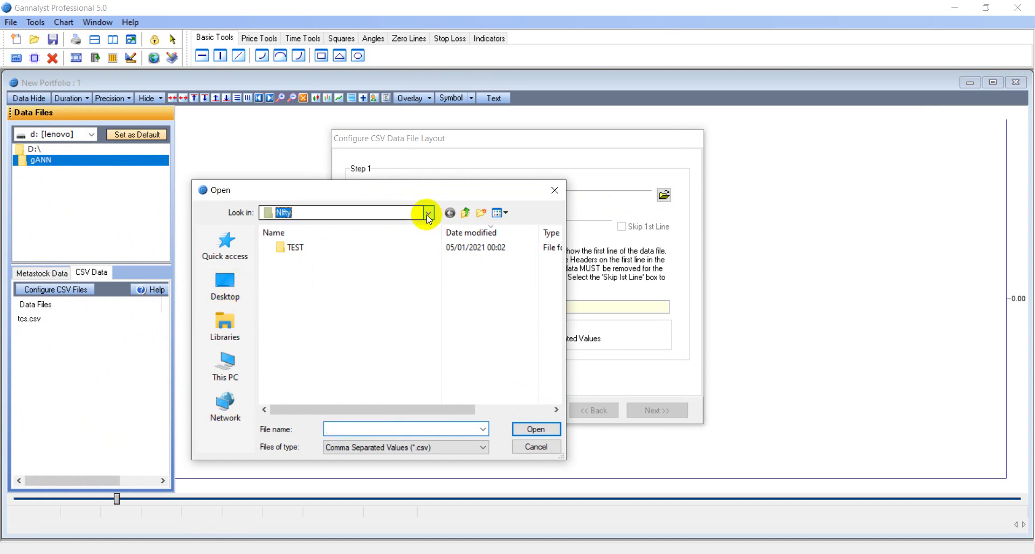
click(429, 215)
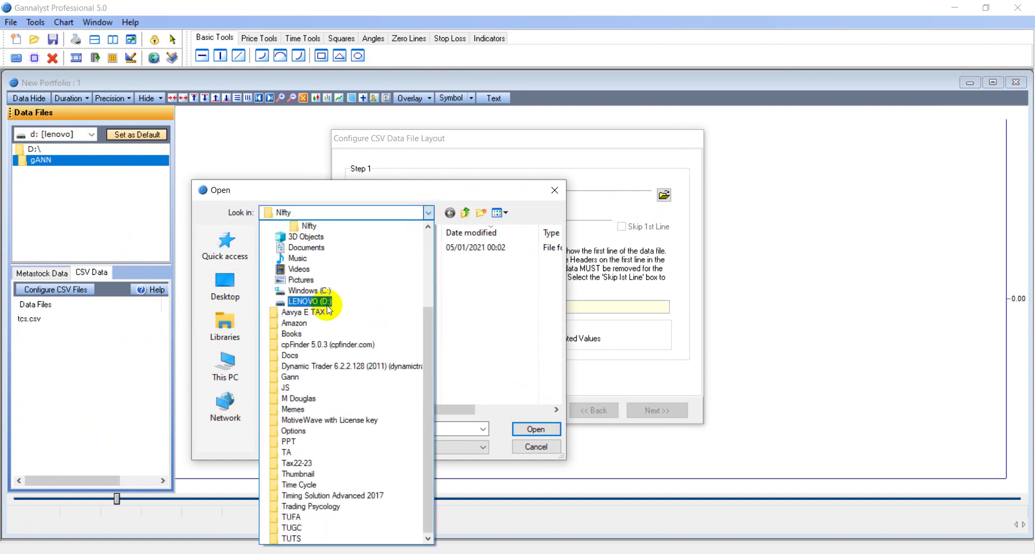
click(326, 302)
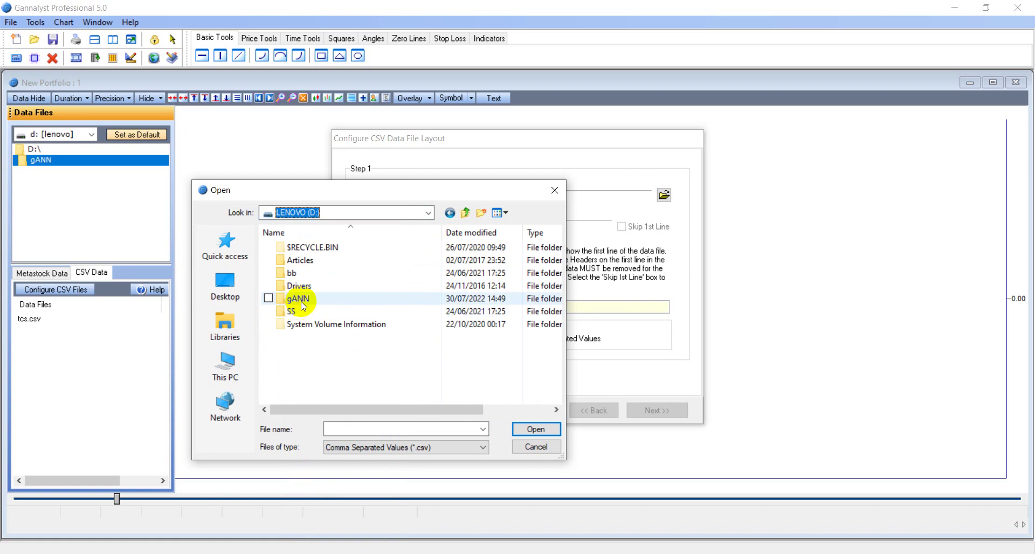
double_click(301, 301)
click(294, 247)
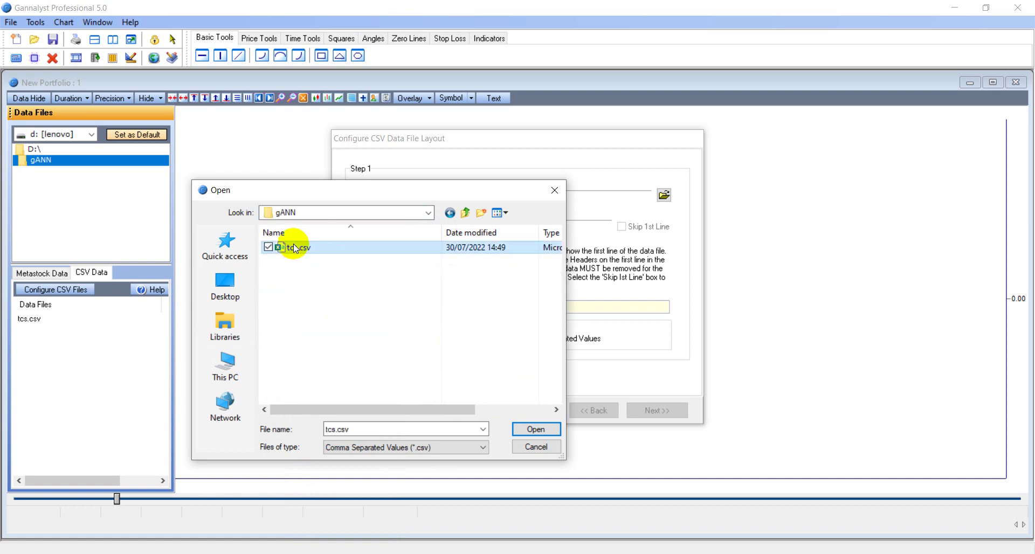
click(529, 427)
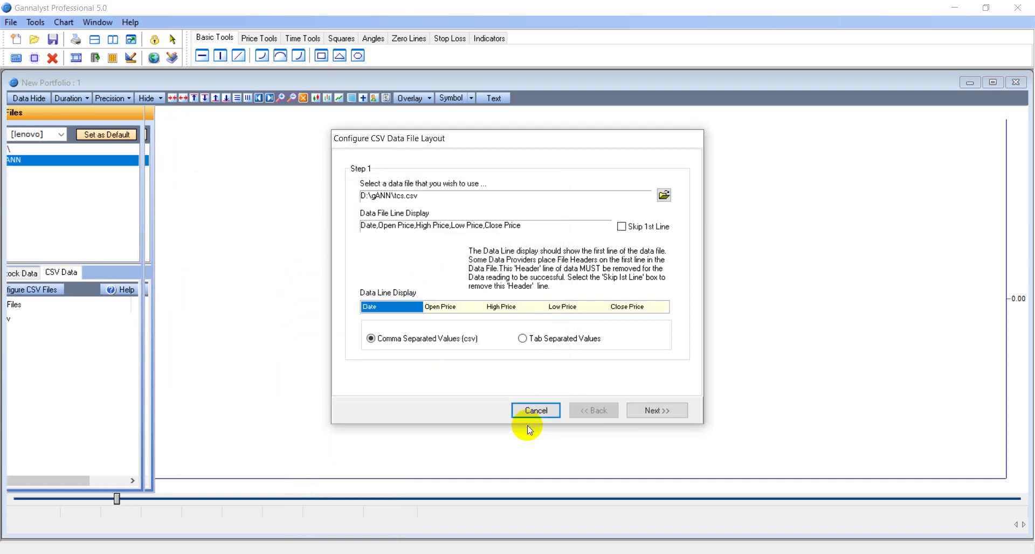
- Skip the header line and assign the data fields in the order Date, Open, High, Low, Close
click(626, 230)
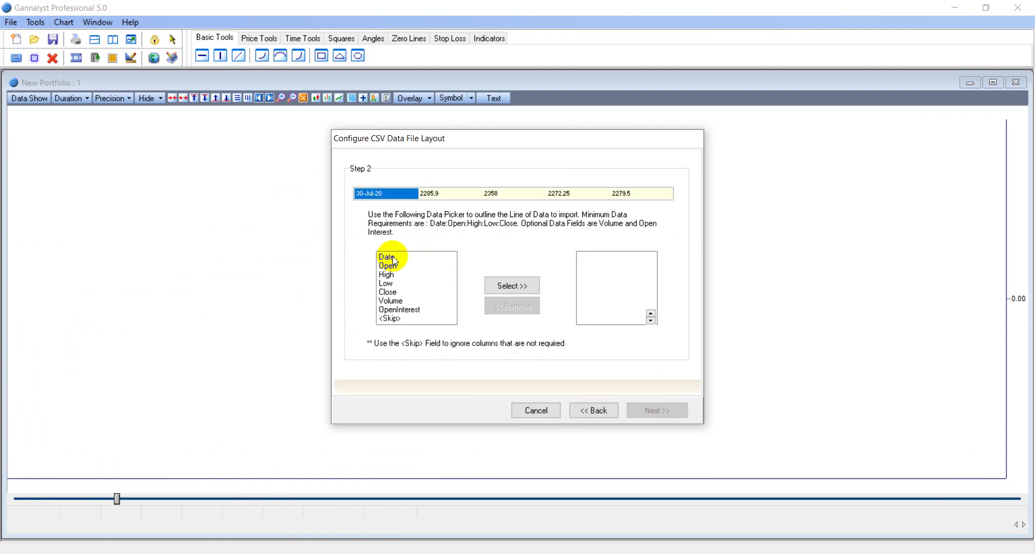
double_click(391, 258)
double_click(391, 259)
double_click(392, 258)
double_click(391, 259)
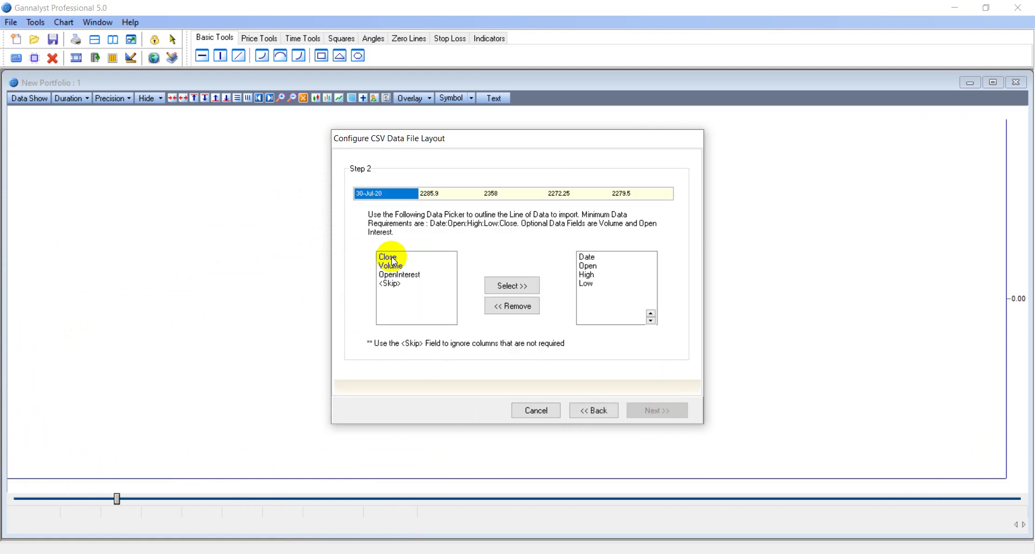
double_click(394, 260)
click(658, 410)
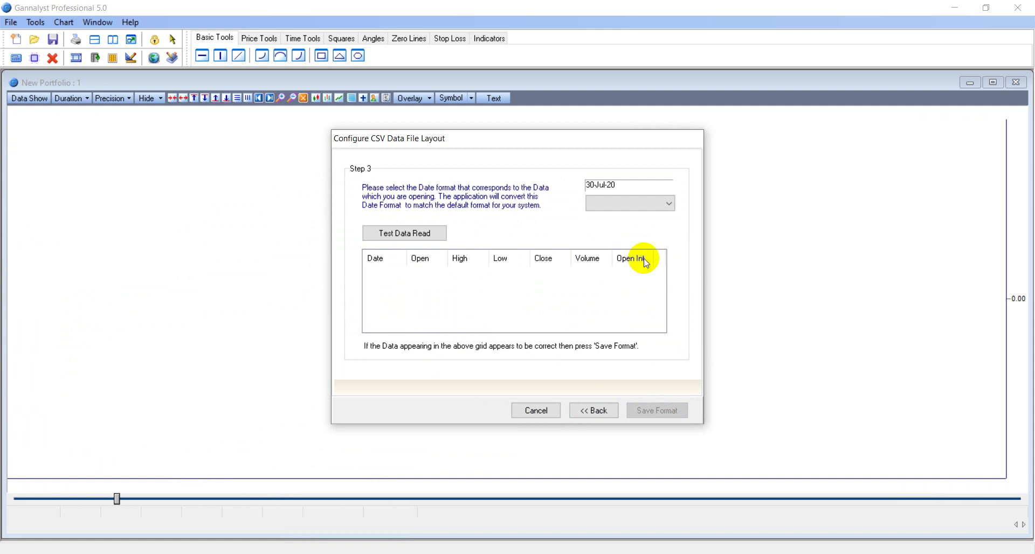
- Set the date format to dd-mmm-yyyy, test the data read and save the CSV format
click(629, 203)
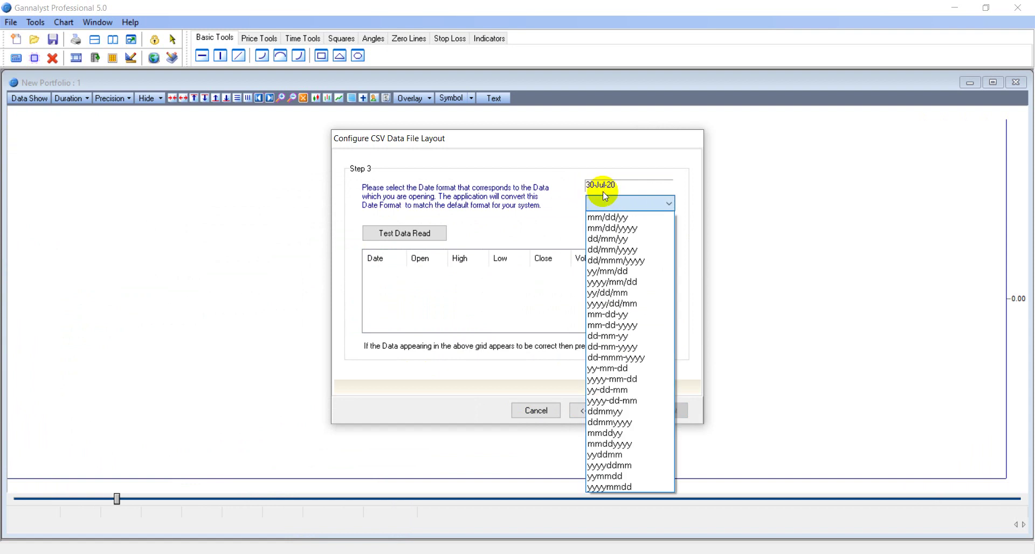
click(624, 359)
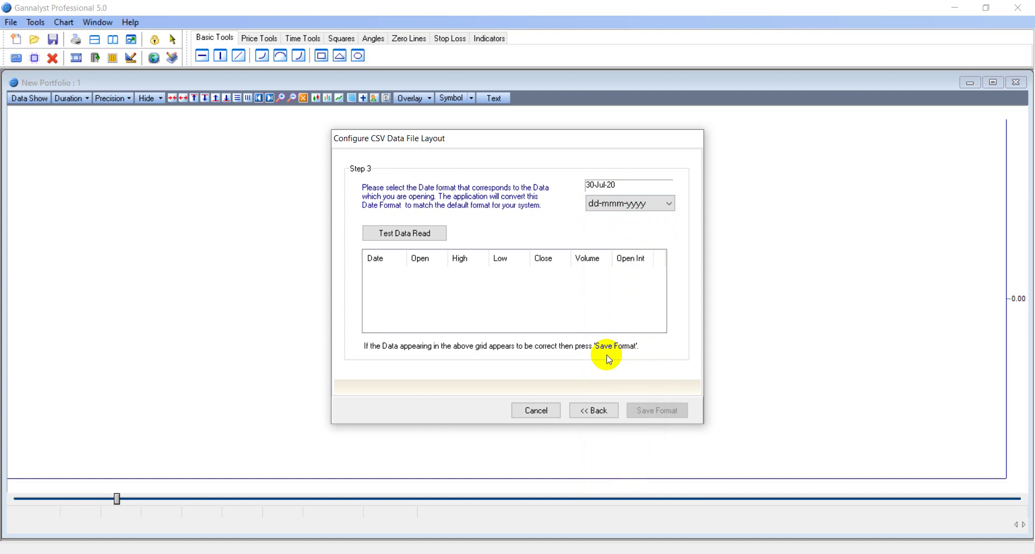
click(381, 233)
click(652, 414)
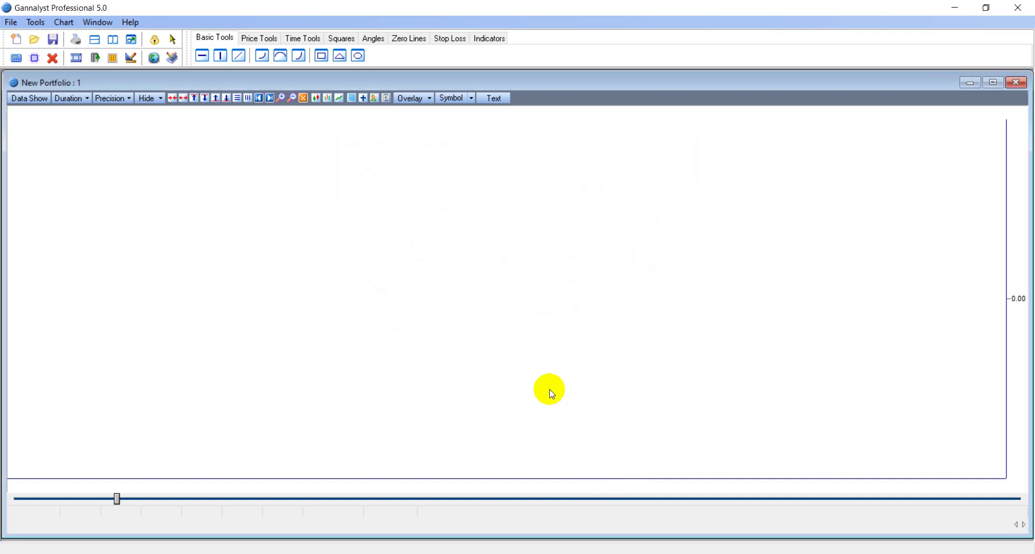
- Load tcs.csv from the portfolio's data files into the chart
click(25, 99)
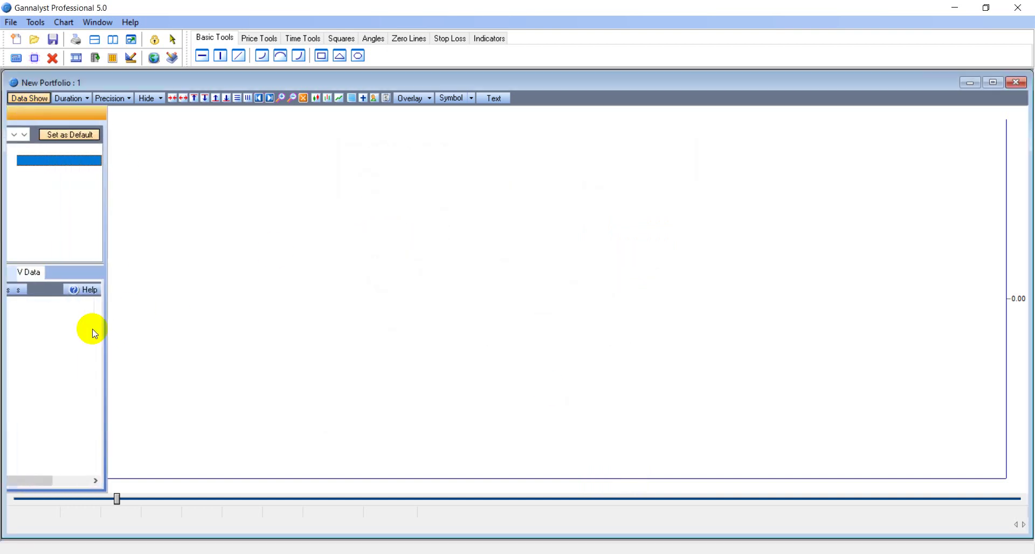
double_click(33, 318)
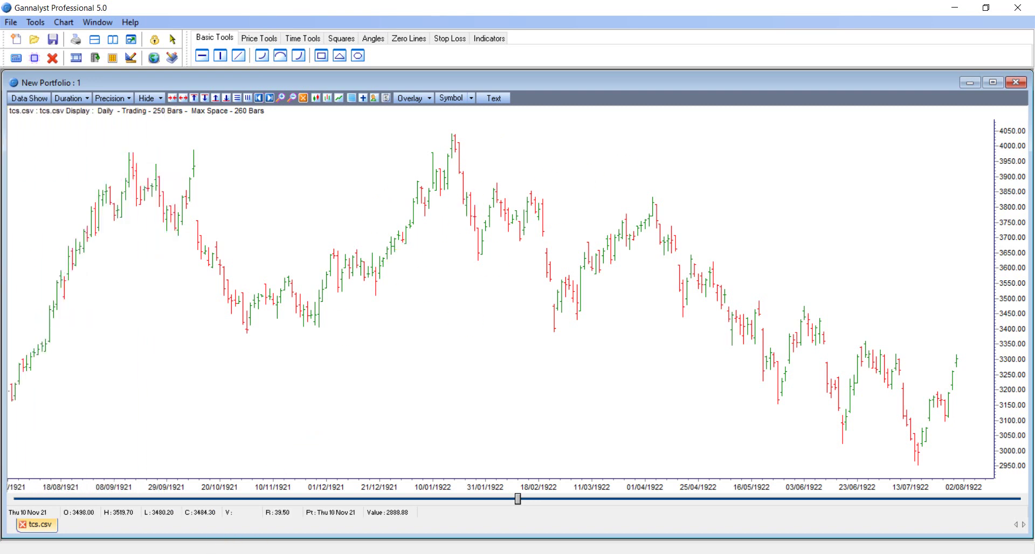
- Switch to Firefox, search for "historical index data" in a new tab and open NSE's Historical Index Data page
click(401, 511)
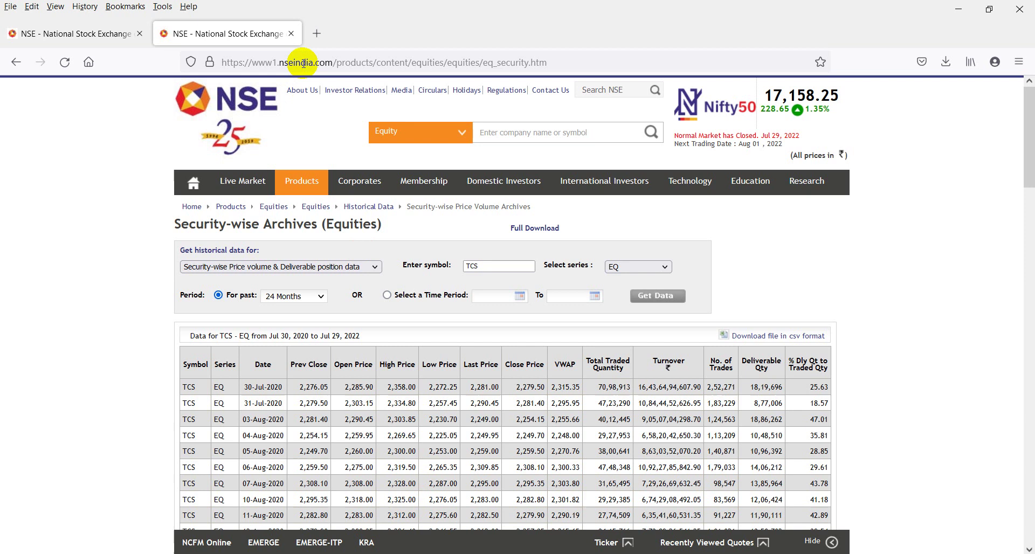
click(314, 33)
text(H)
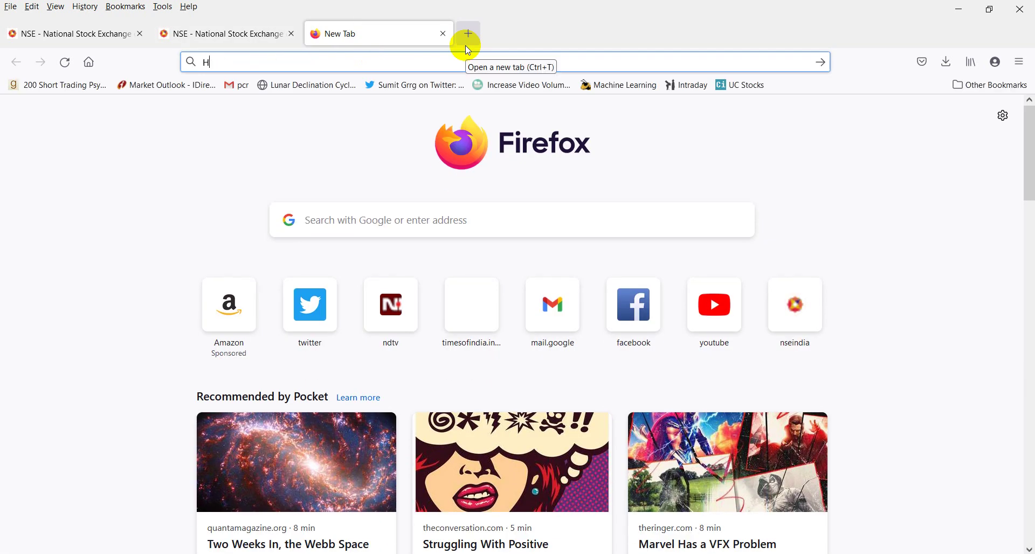
text(ISTRO)
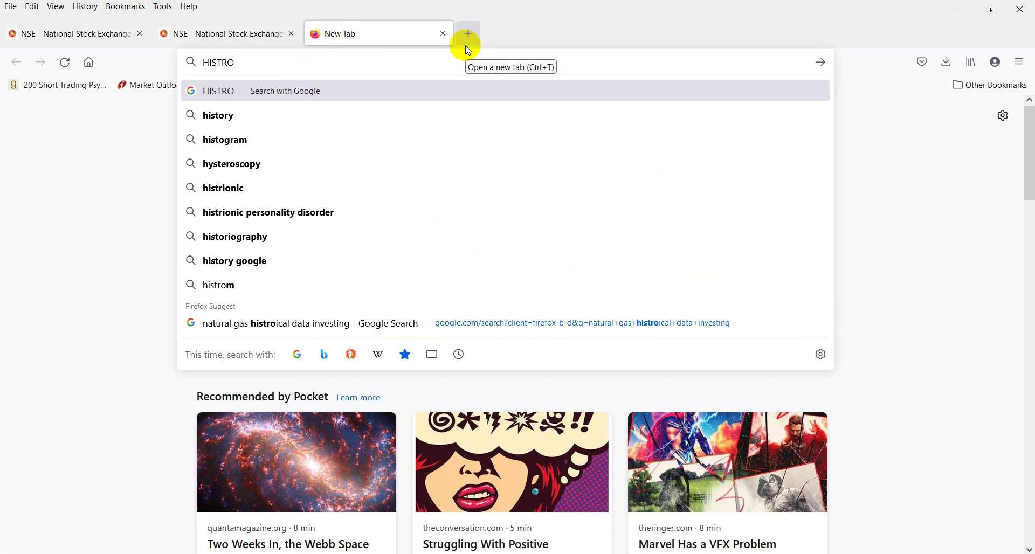
key(BackSpace)
key(BackSpace)
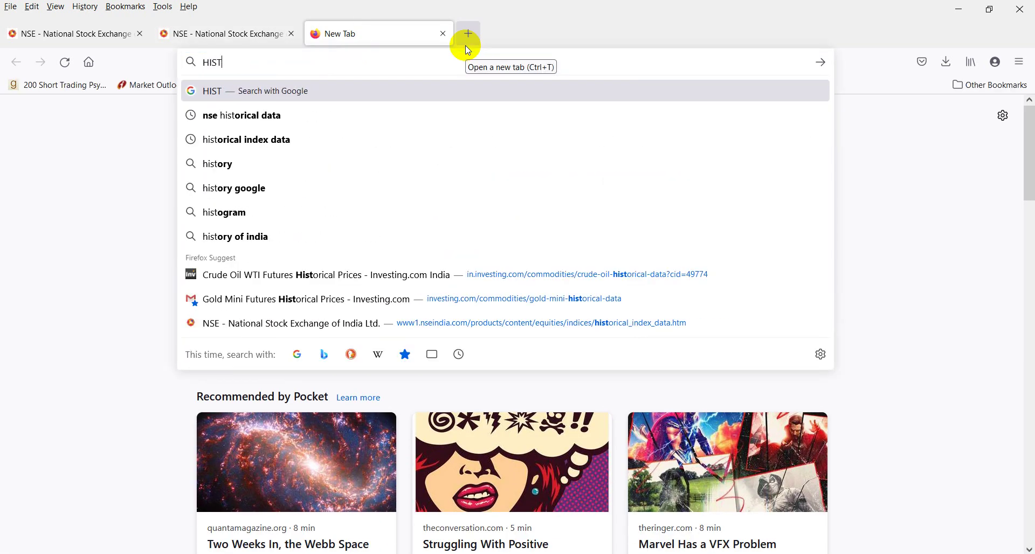
key(Down)
key(Down)
key(Return)
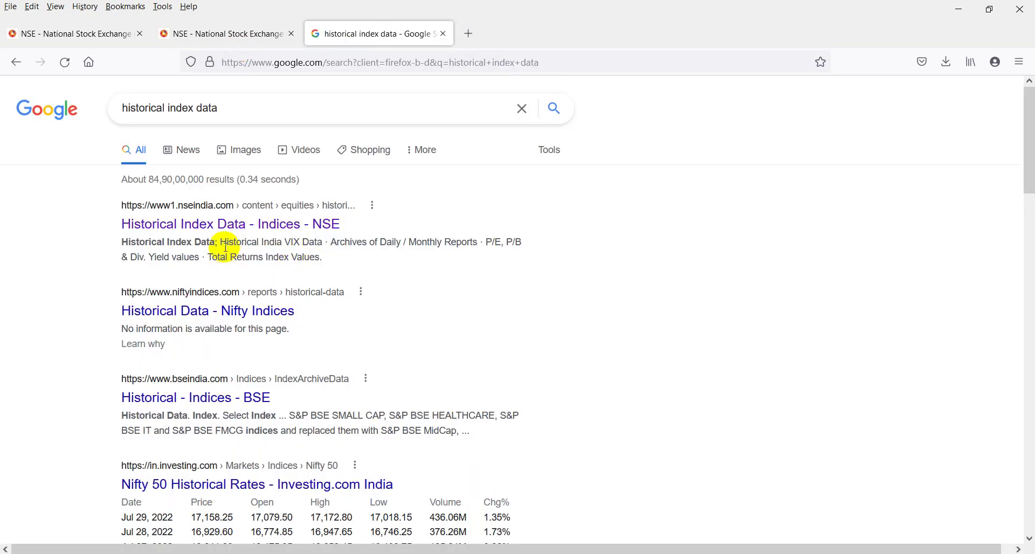
click(224, 227)
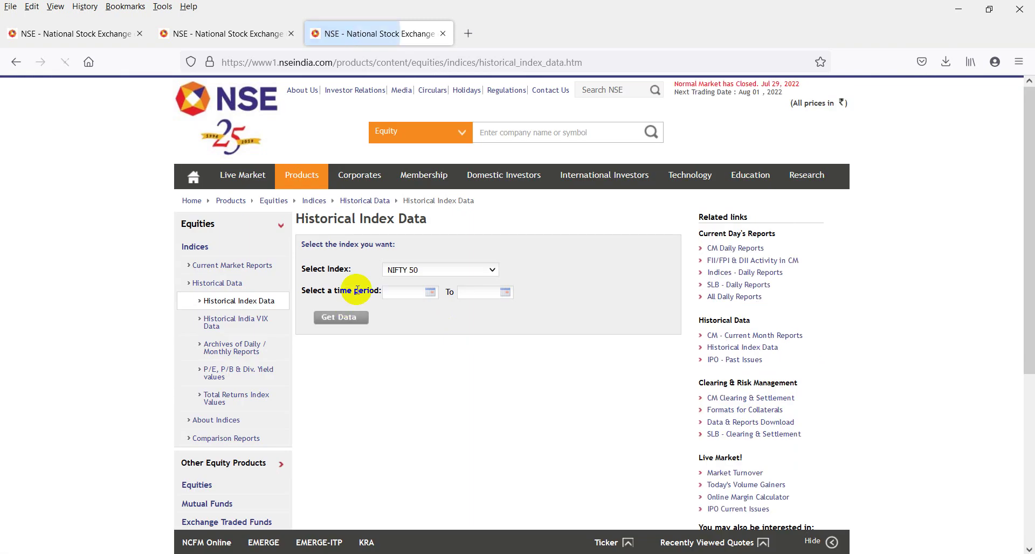
- View the month choices in the start date calendar for the NIFTY 50 time period
click(402, 298)
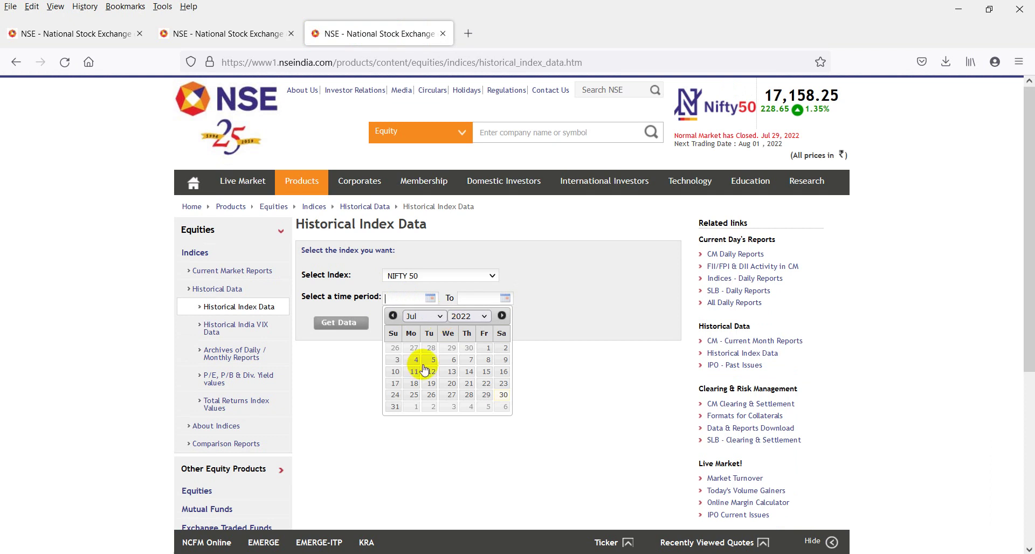
click(441, 318)
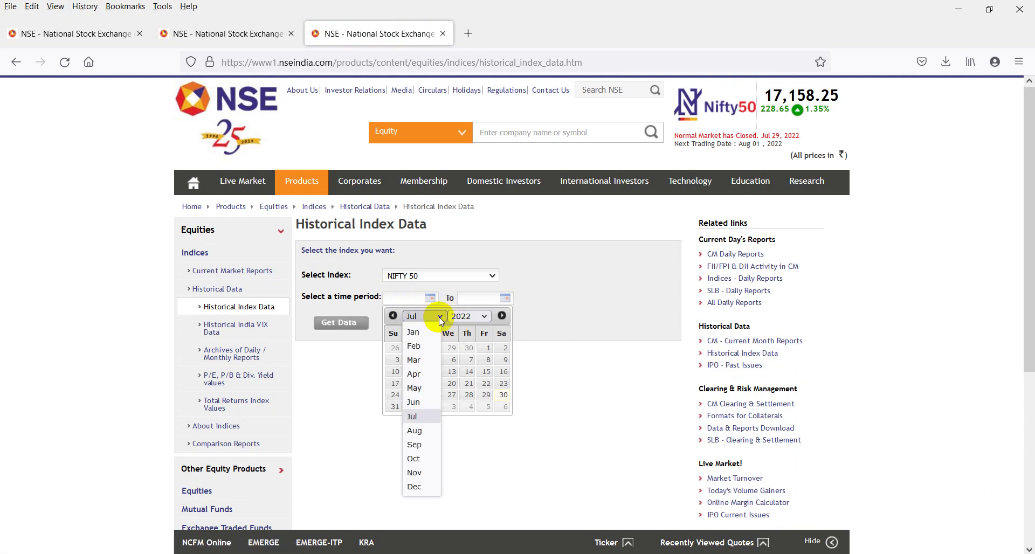
click(564, 385)
click(563, 377)
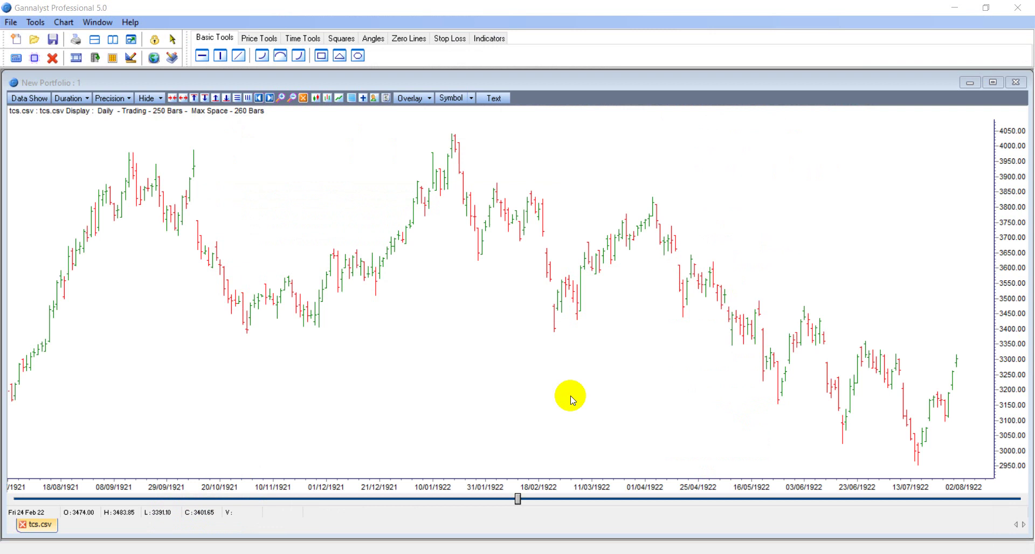
- In Gannalyst, refresh the D:\gANN folder in the data files and try to load NIFTY.csv into the chart
click(26, 100)
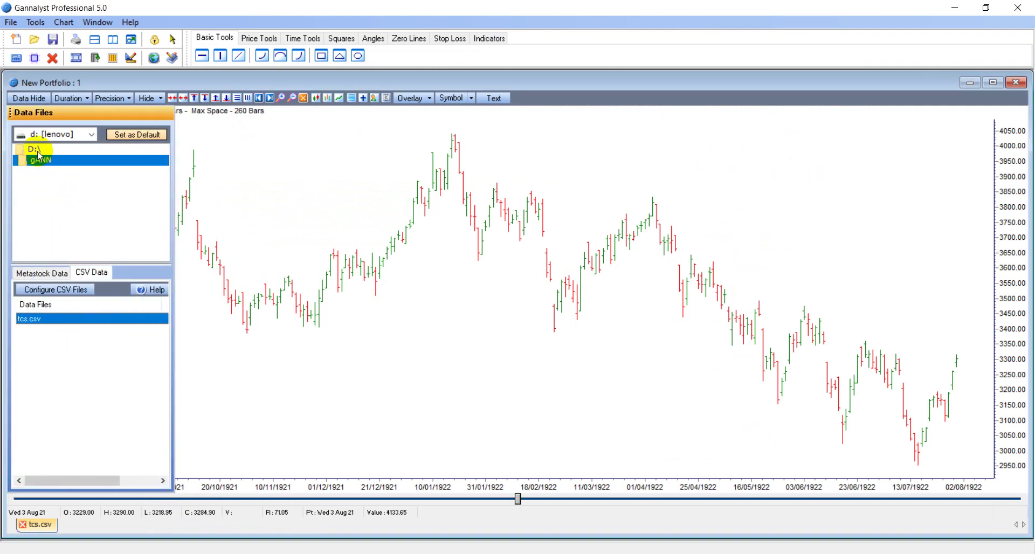
double_click(38, 151)
double_click(39, 192)
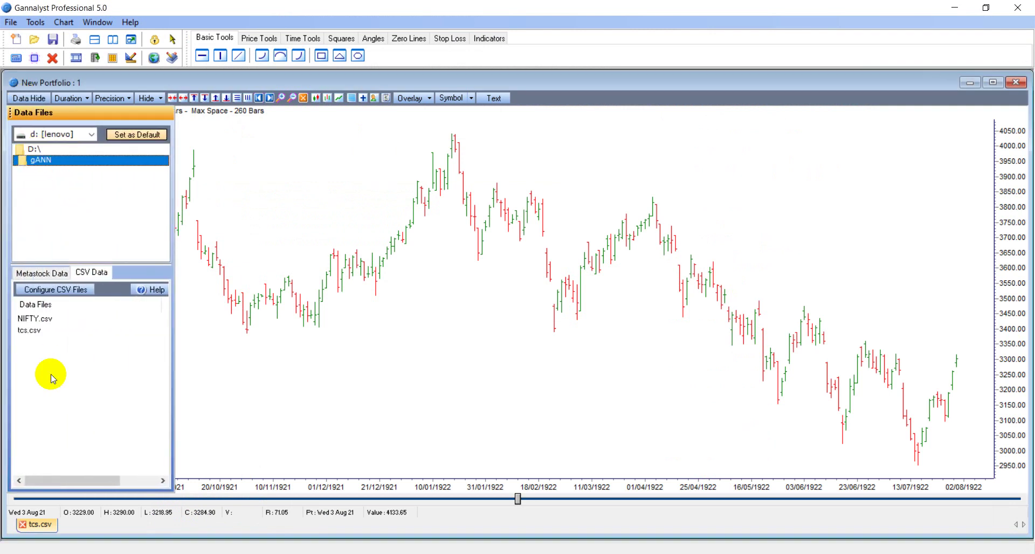
click(30, 320)
click(31, 322)
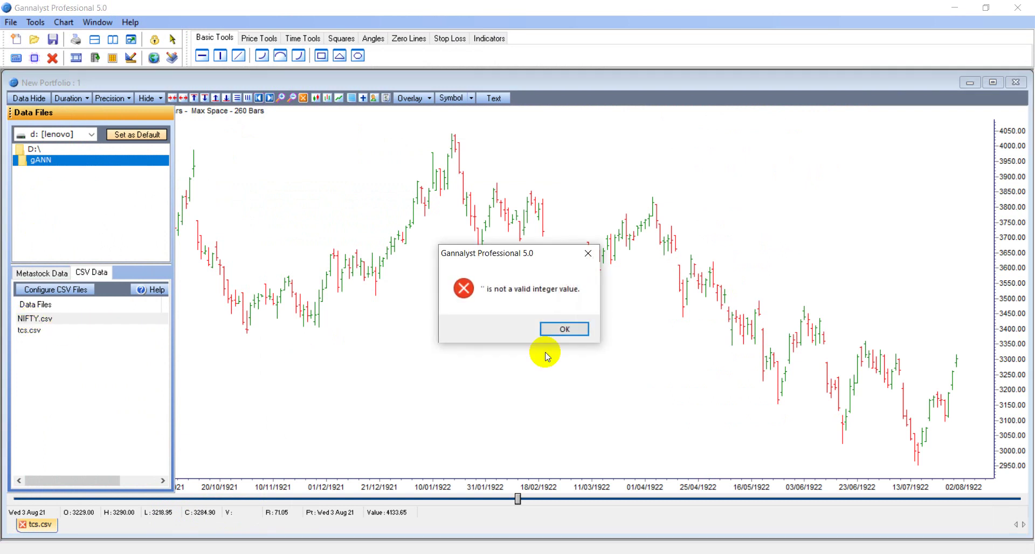
click(567, 329)
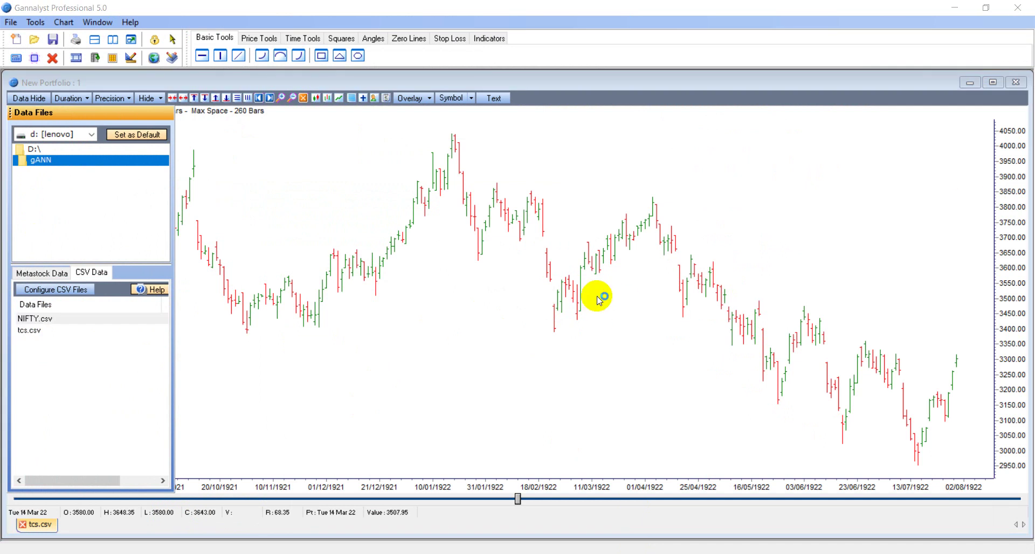
- Open NIFTY.csv read-only in Excel and apply the Number format to the Open, High, Low and Close columns
key(alt+Tab)
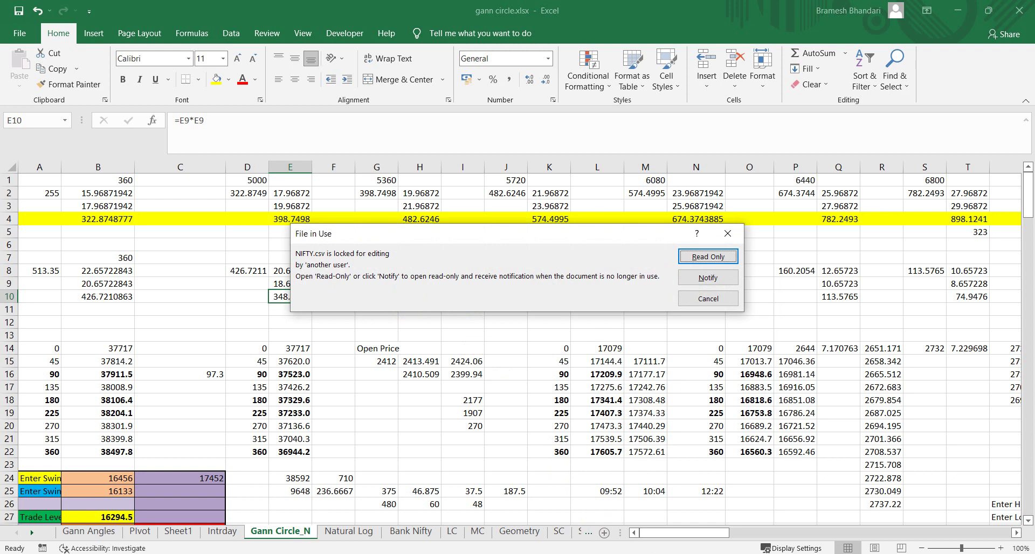
key(Return)
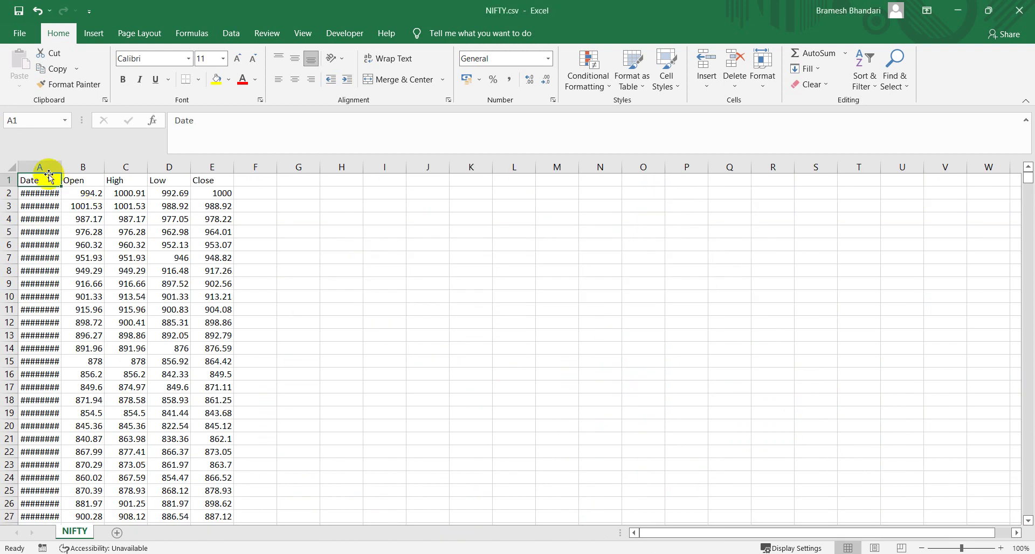
click(36, 196)
click(69, 84)
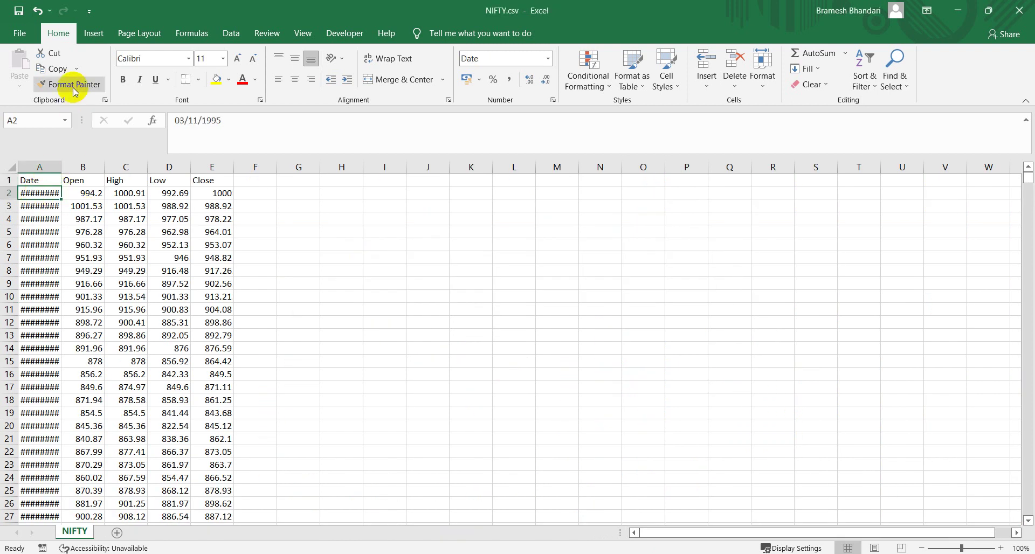
click(38, 165)
drag(81, 172, 213, 166)
click(548, 59)
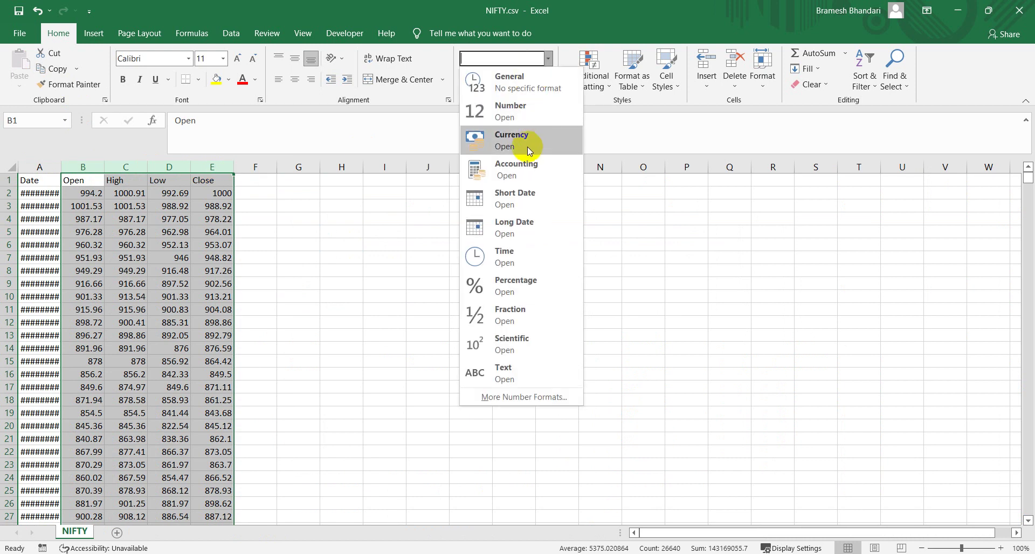
click(507, 113)
click(378, 297)
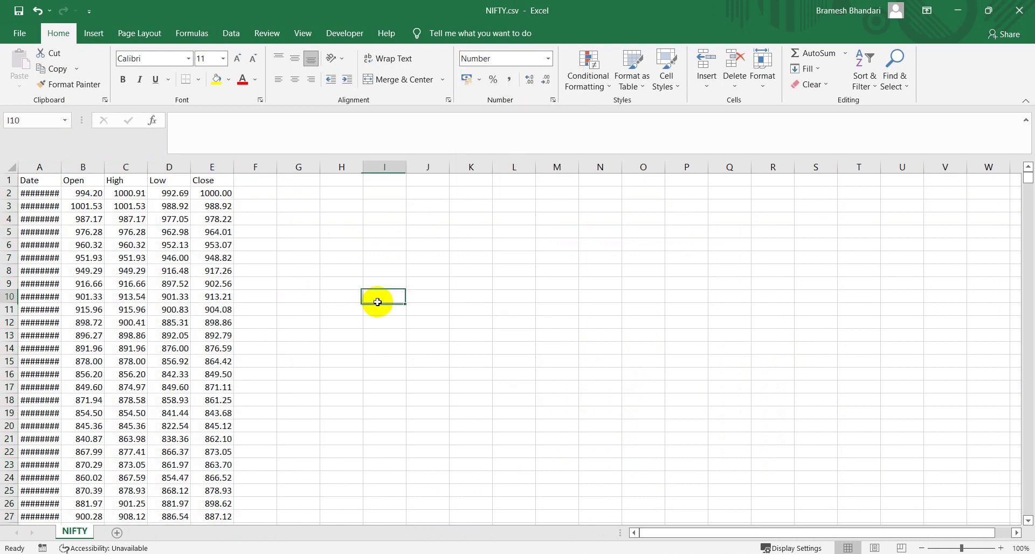
- Close NIFTY.csv and save its changes
click(1019, 10)
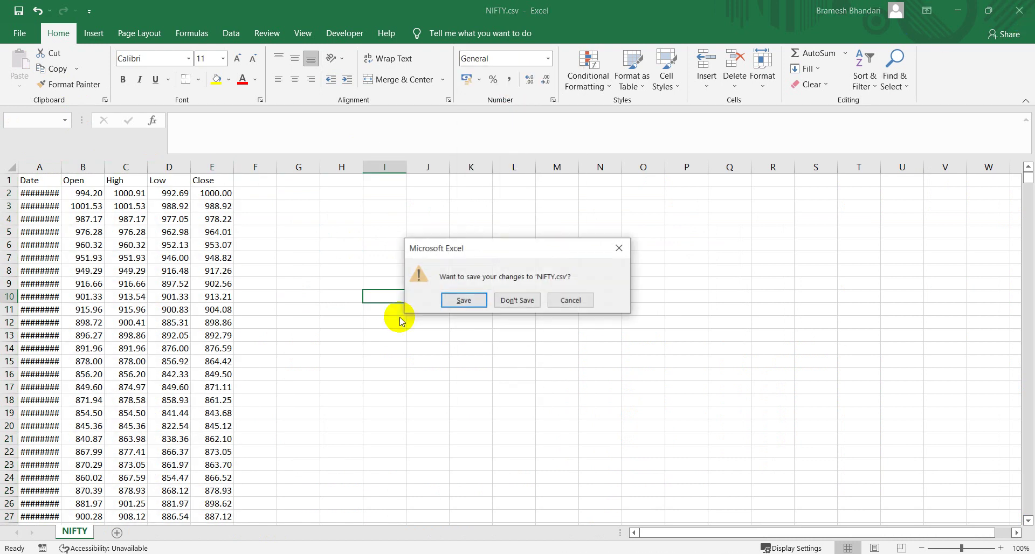
click(462, 299)
click(478, 326)
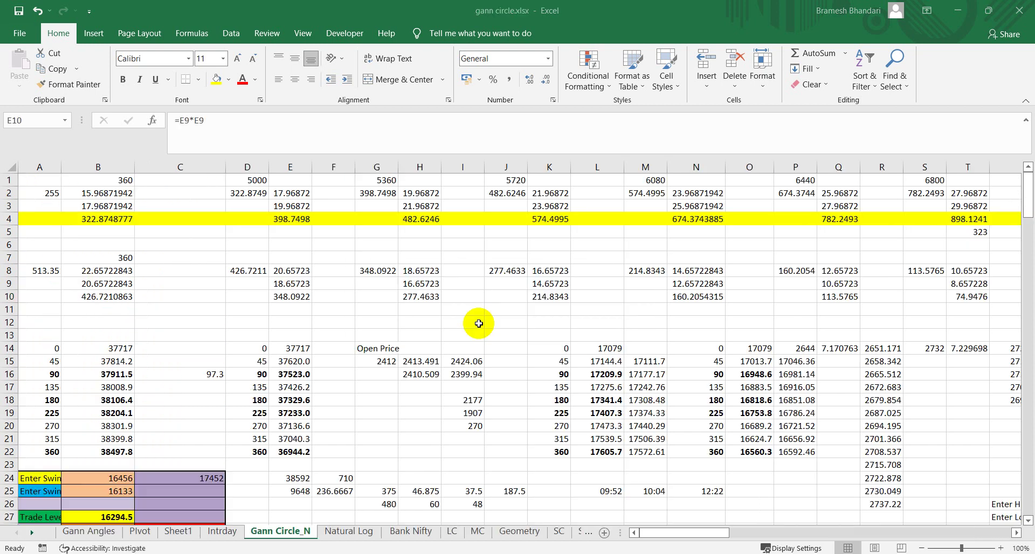
- Minimize the Excel and browser windows, restart Gannalyst Professional and create a new portfolio
click(960, 11)
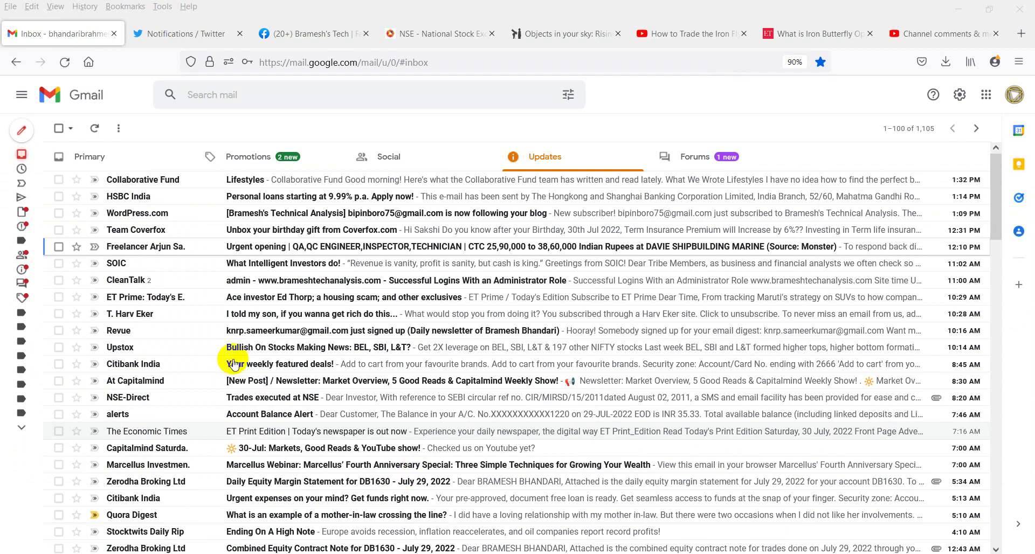
click(958, 9)
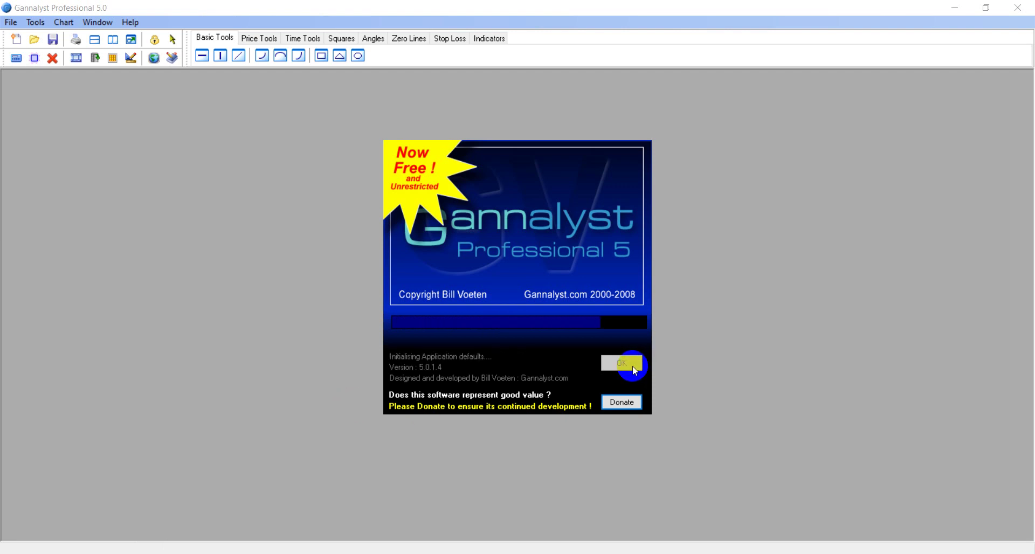
click(623, 365)
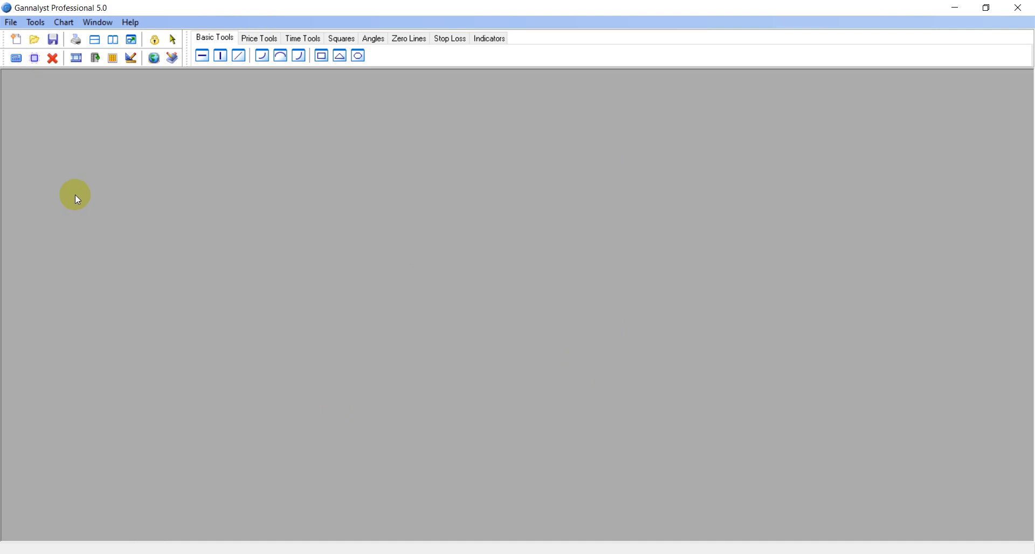
click(16, 39)
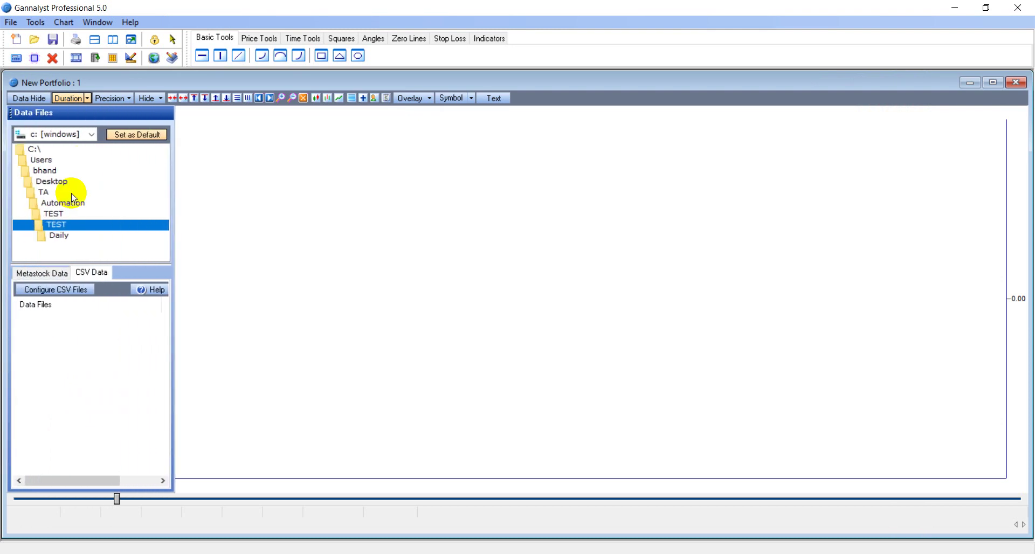
- Open the inner TEST folder under Automation and browse its CSV data files starting with N
click(53, 214)
click(54, 223)
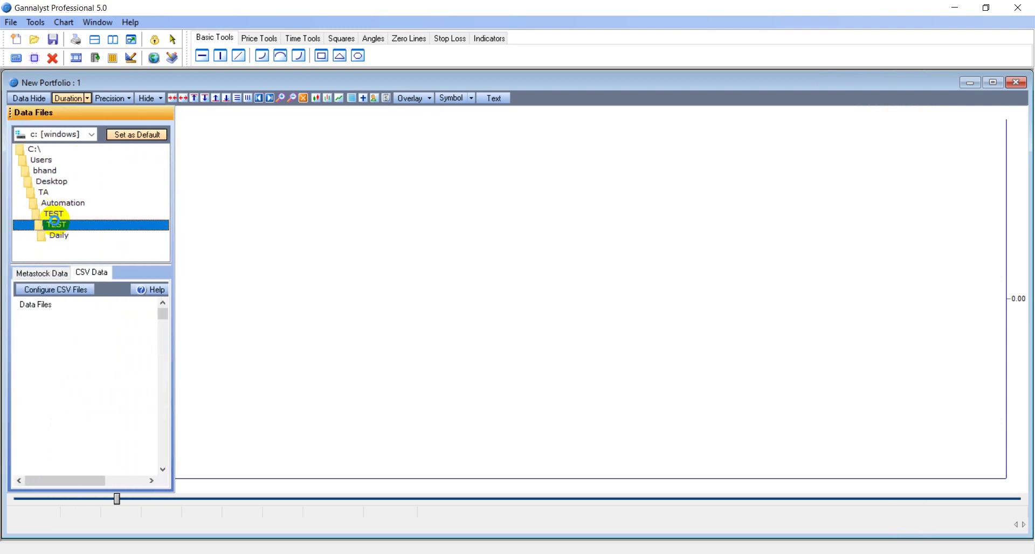
click(38, 366)
key(n)
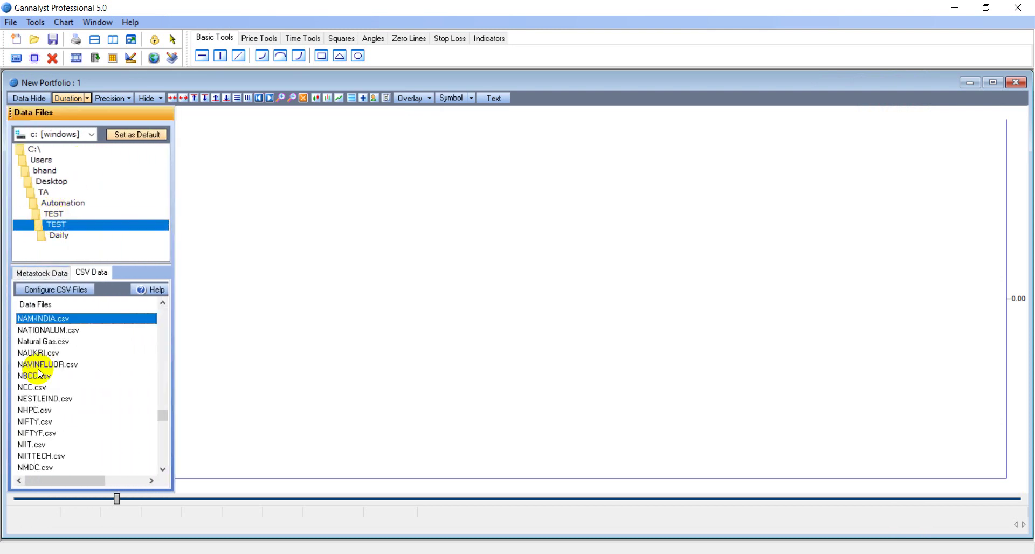
key(Down)
key(Down)
key(Down)
key(Down)
key(Down)
key(Down)
key(Down)
key(Down)
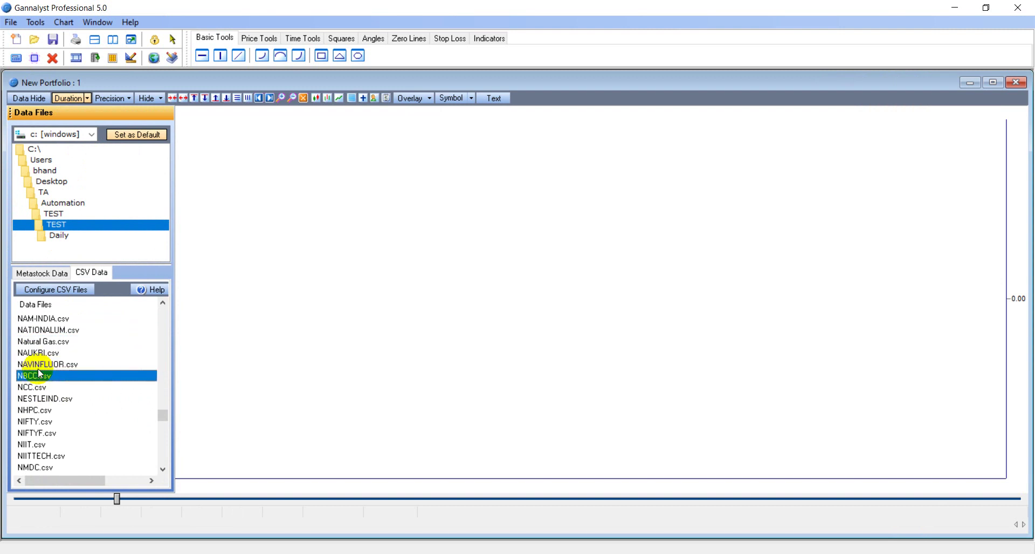
- Load NHPC.csv into the chart and try to load NIFTY.csv from the same folder
double_click(33, 412)
double_click(33, 423)
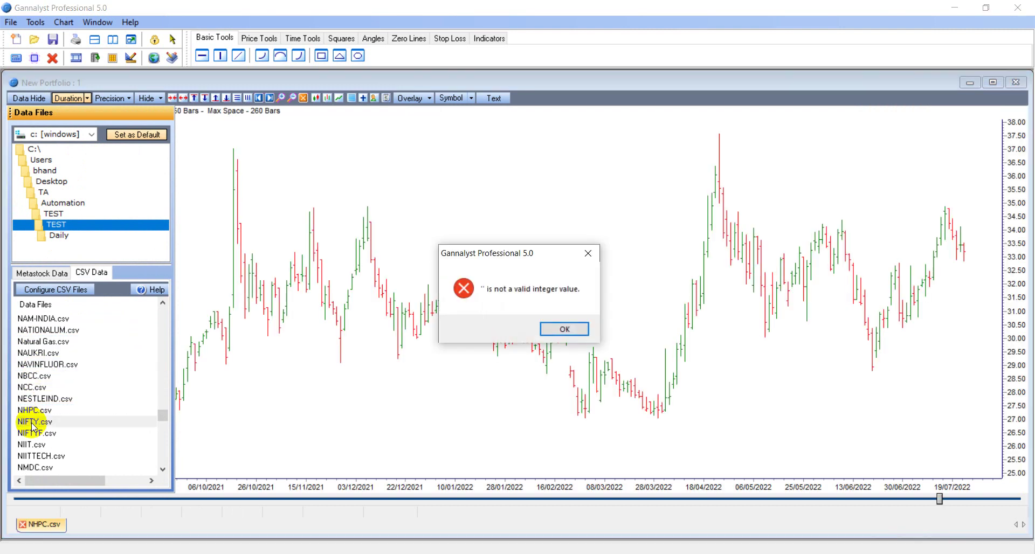
click(553, 330)
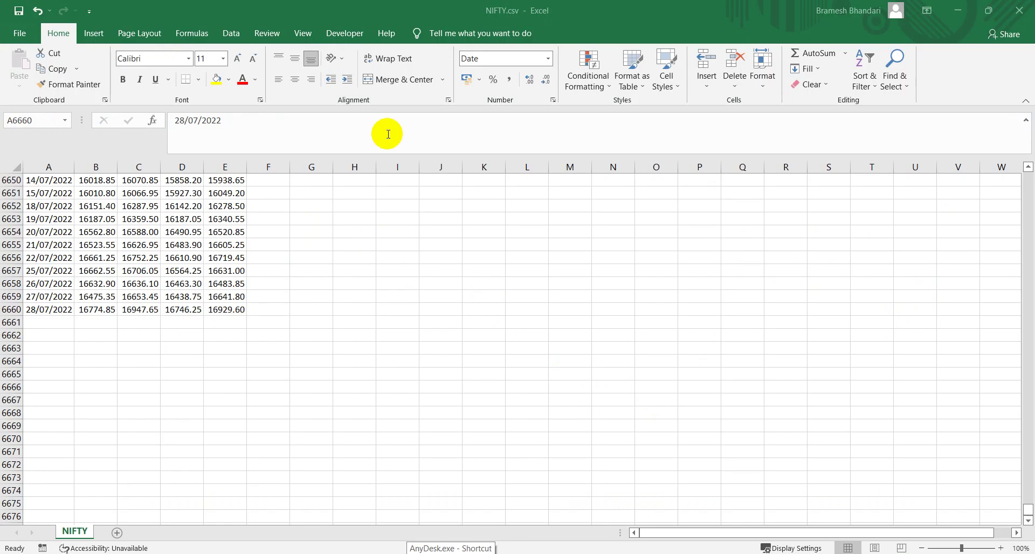
- In Excel, add a 29/07/2022 row to the end of NIFTY.csv with Open 17079.50, High 17172.80, Low 17018.15, Close 17158.20
click(51, 310)
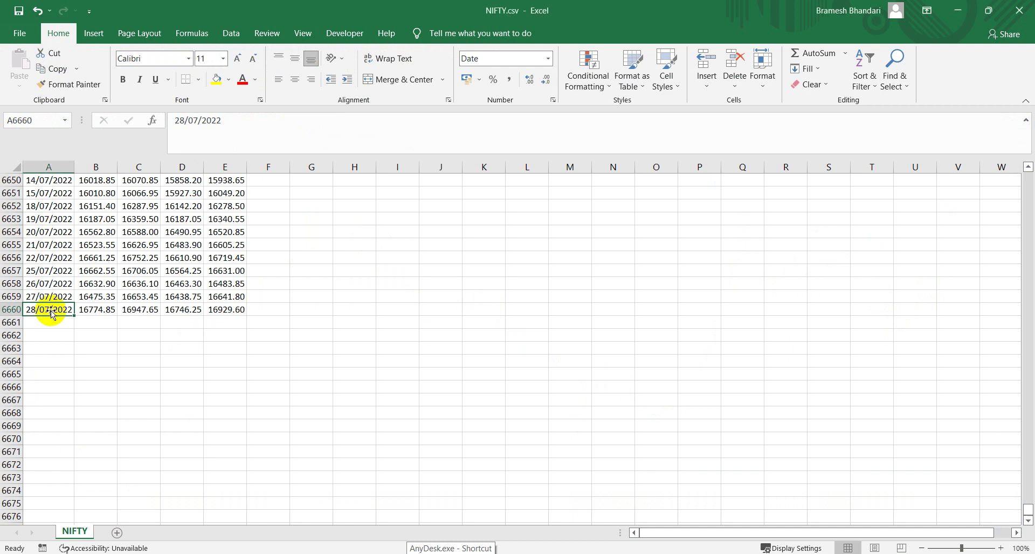
drag(75, 318, 76, 332)
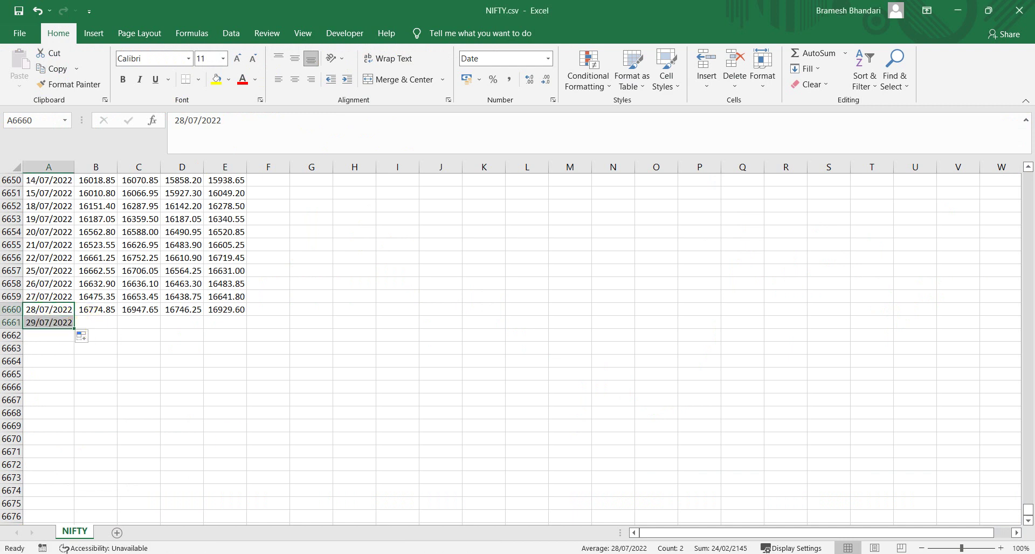
click(96, 322)
text(17079.50	17172.80	17018.15	17158.20)
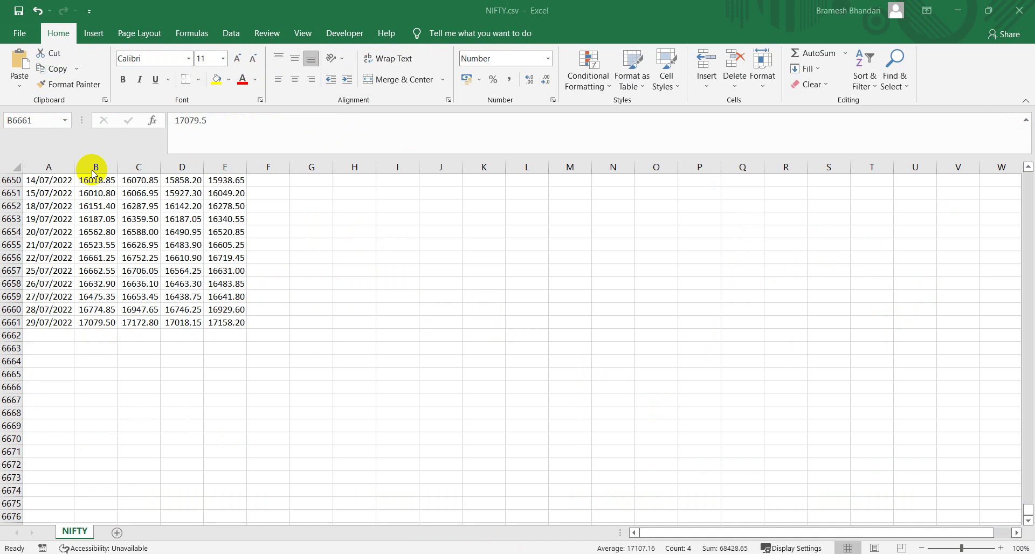
- Apply the Number format to columns B to E of NIFTY.csv, including the newly added row
drag(93, 169, 227, 168)
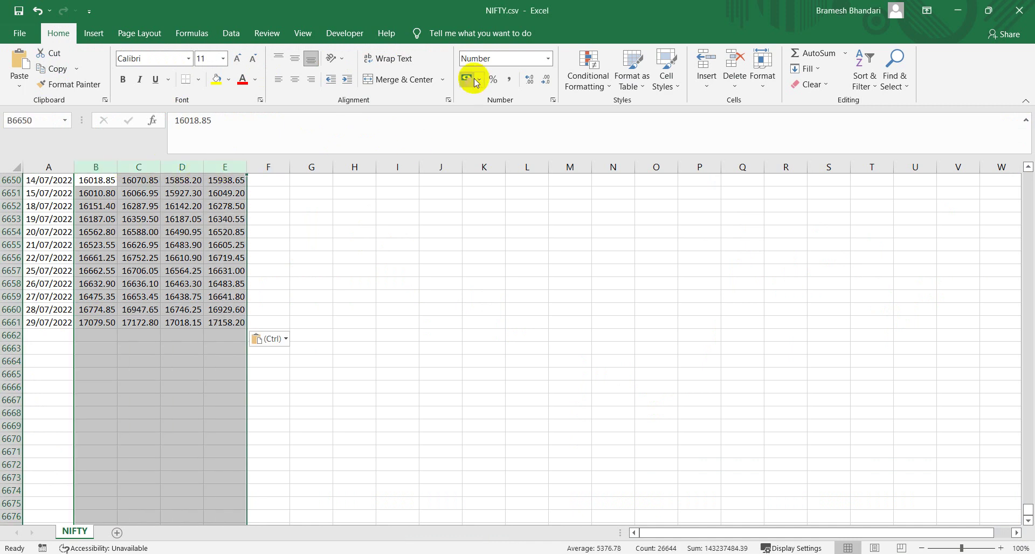
click(548, 59)
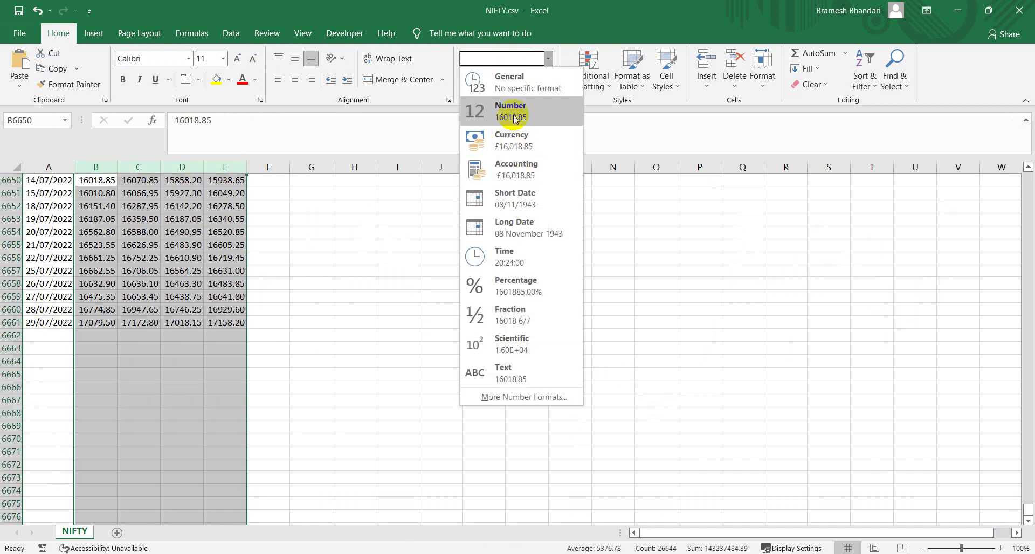
click(512, 113)
click(97, 258)
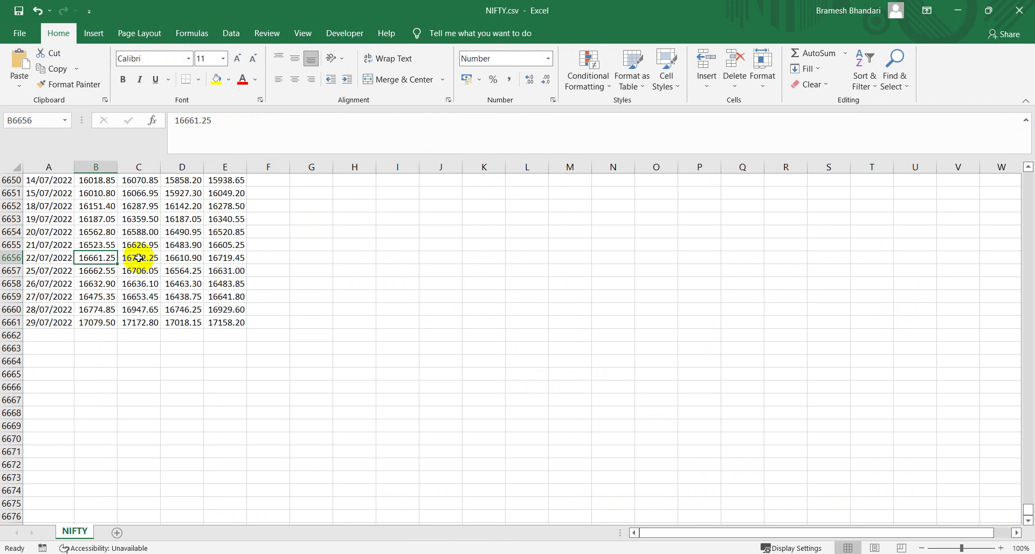
- Copy the formatting of the 22/07/2022 values in columns B to E onto the rows from 25/07/2022 to 29/07/2022
drag(138, 257, 229, 258)
click(69, 84)
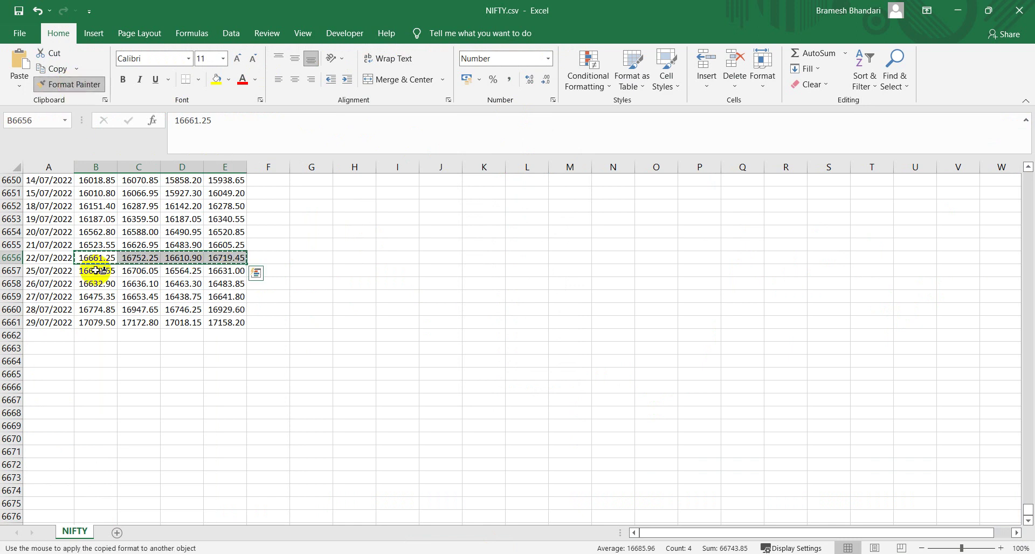
mouse_move(97, 270)
mouse_down()
mouse_move(197, 328)
mouse_move(225, 324)
mouse_up()
click(375, 344)
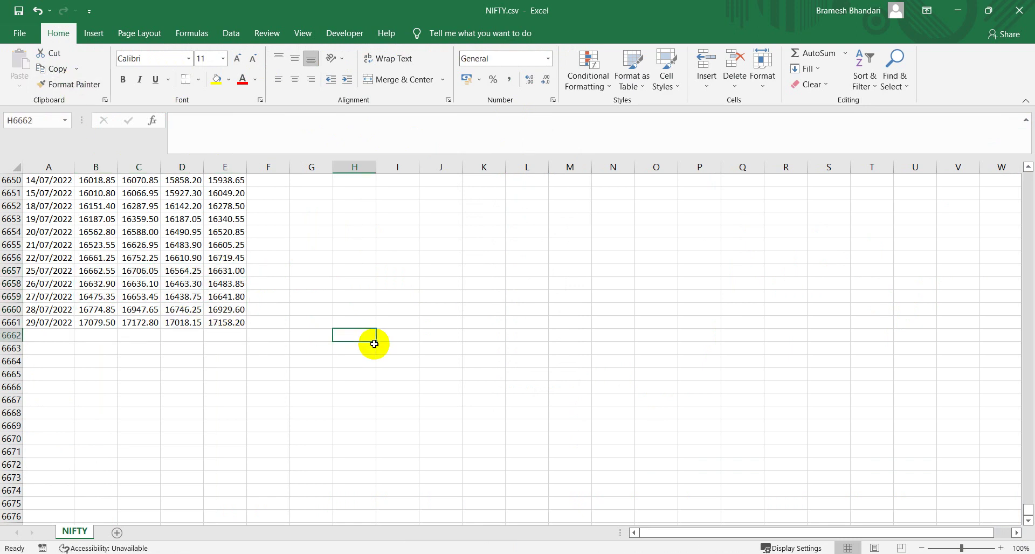
- Close NIFTY.csv in Excel and save its changes
click(1019, 10)
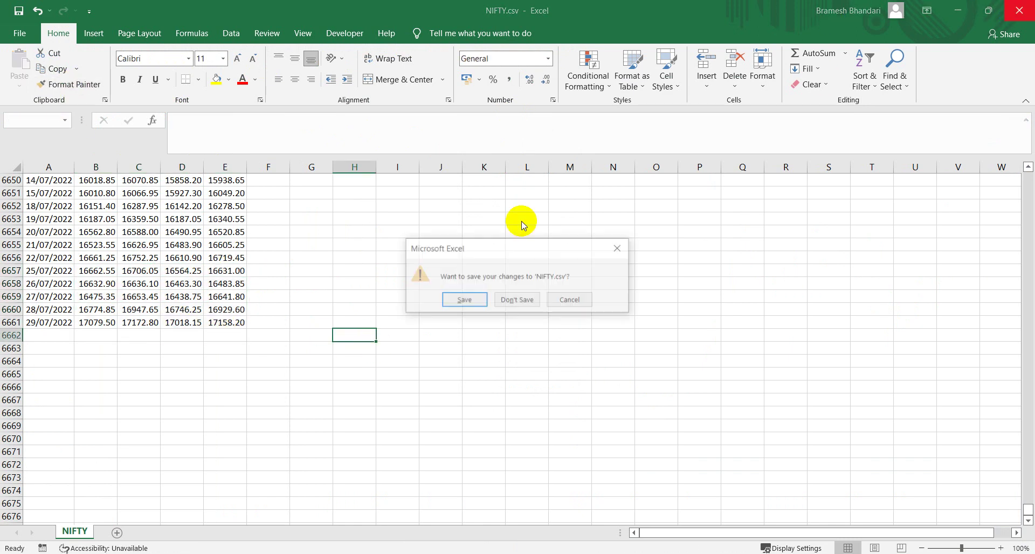
click(464, 300)
click(470, 324)
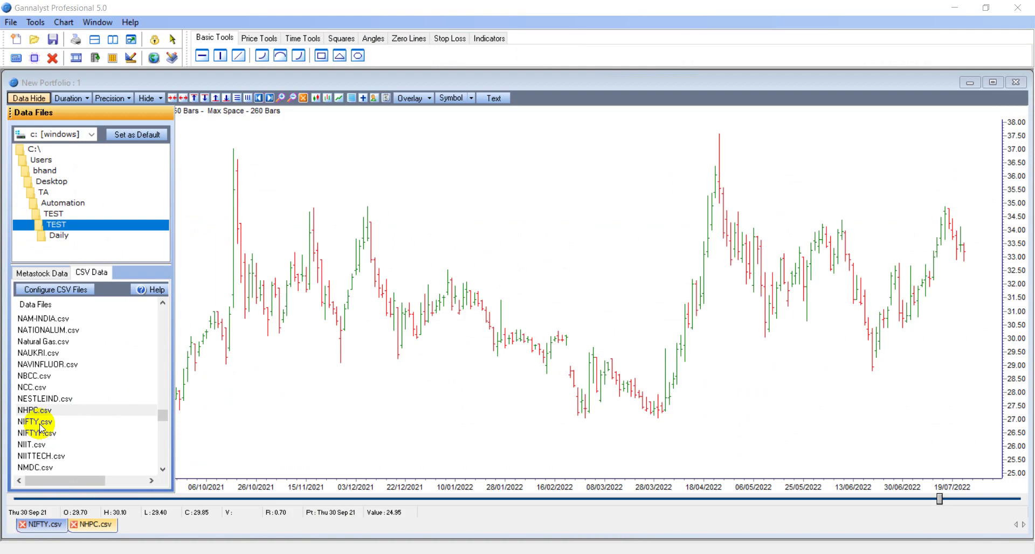
- In Gannalyst Professional, load the updated NIFTY.csv into the chart and view the Price Tools and Time Tools sets
double_click(35, 422)
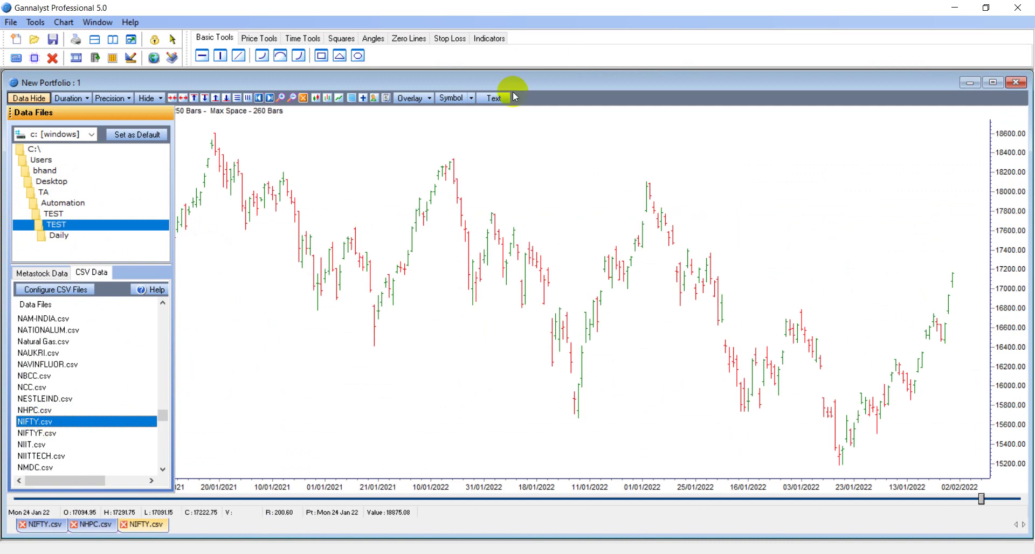
click(254, 40)
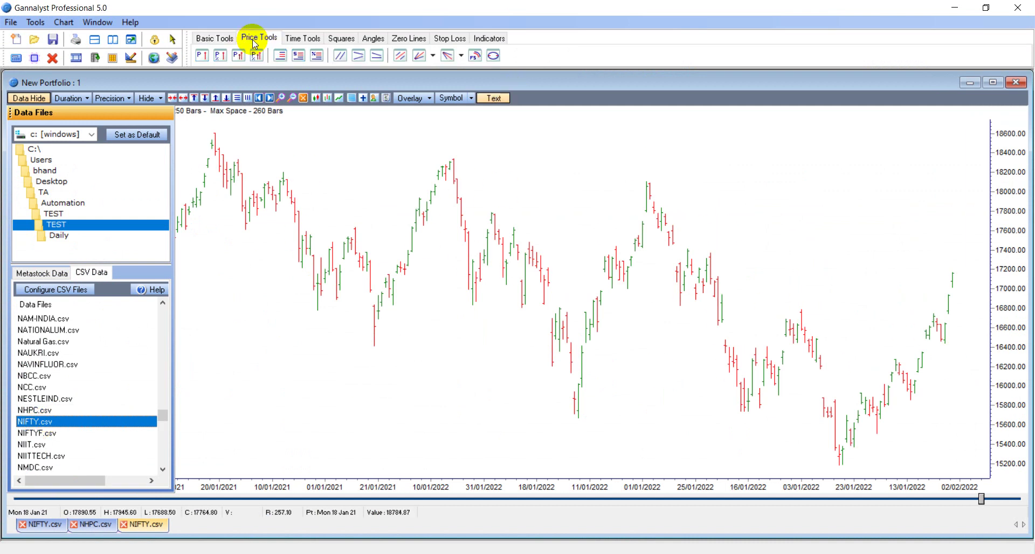
click(302, 38)
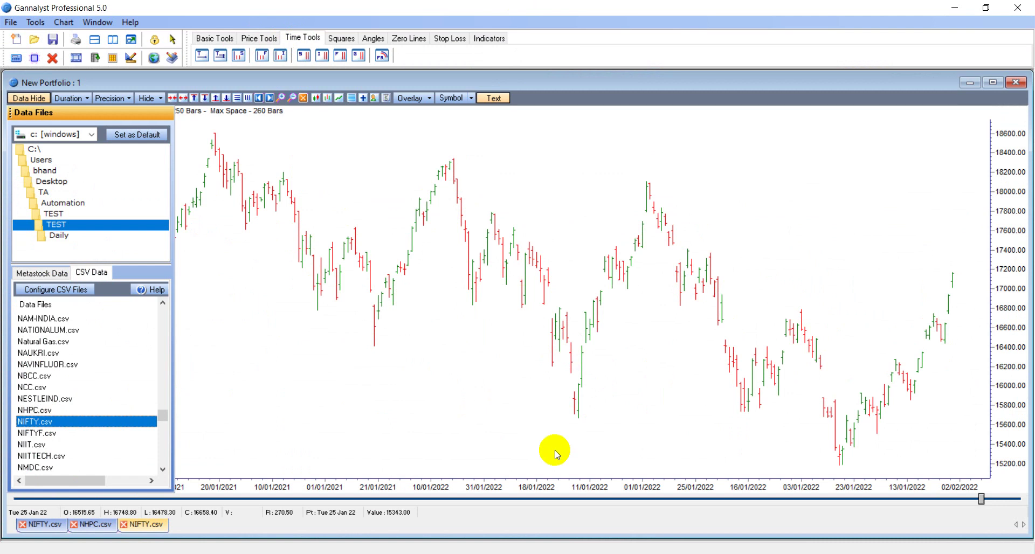